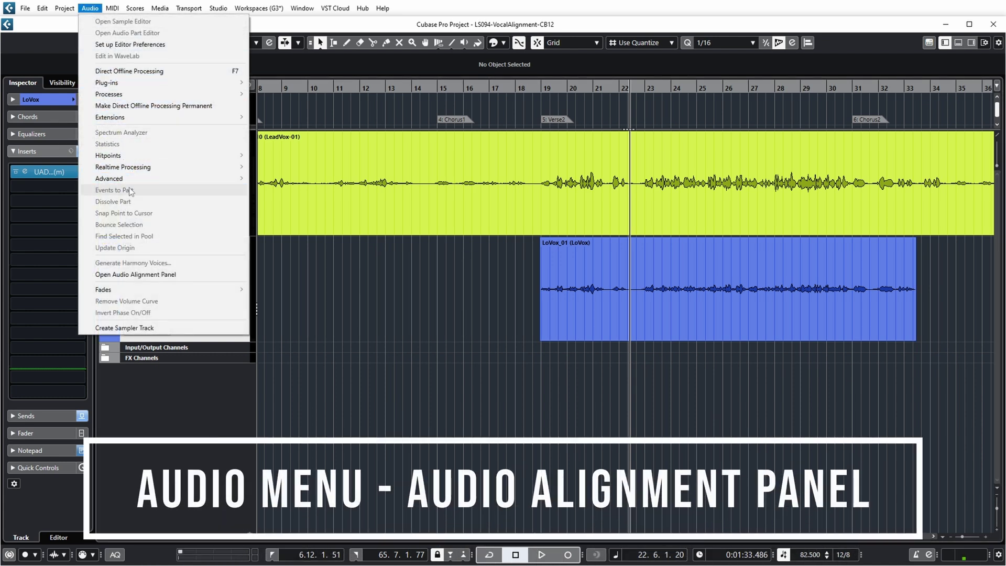
Step: Open the Audio Alignment Panel and add the LeadVox range from about bar 19 to 33.8 as the alignment reference
left_click(133, 274)
left_click_drag(531, 217, 918, 212)
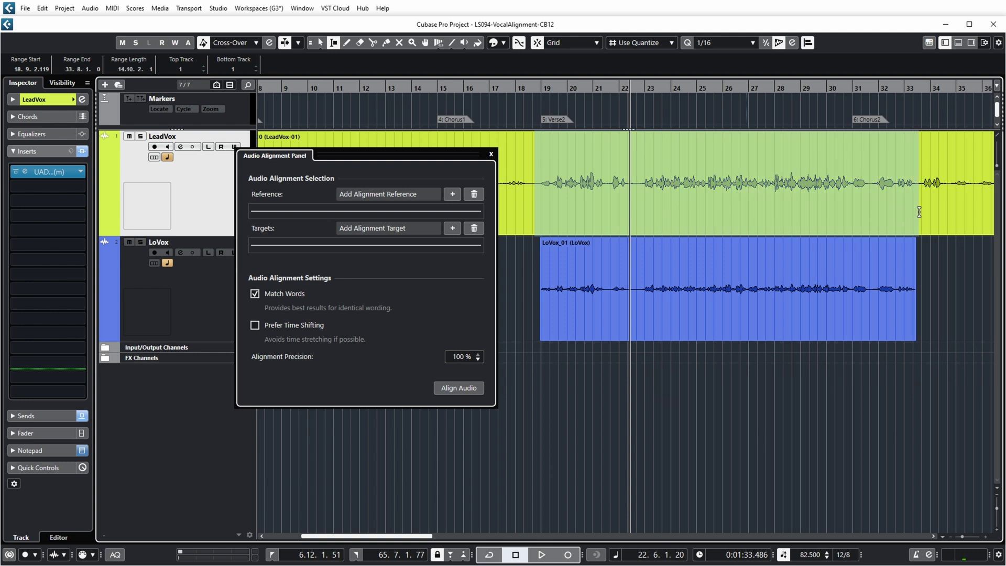
left_click(452, 194)
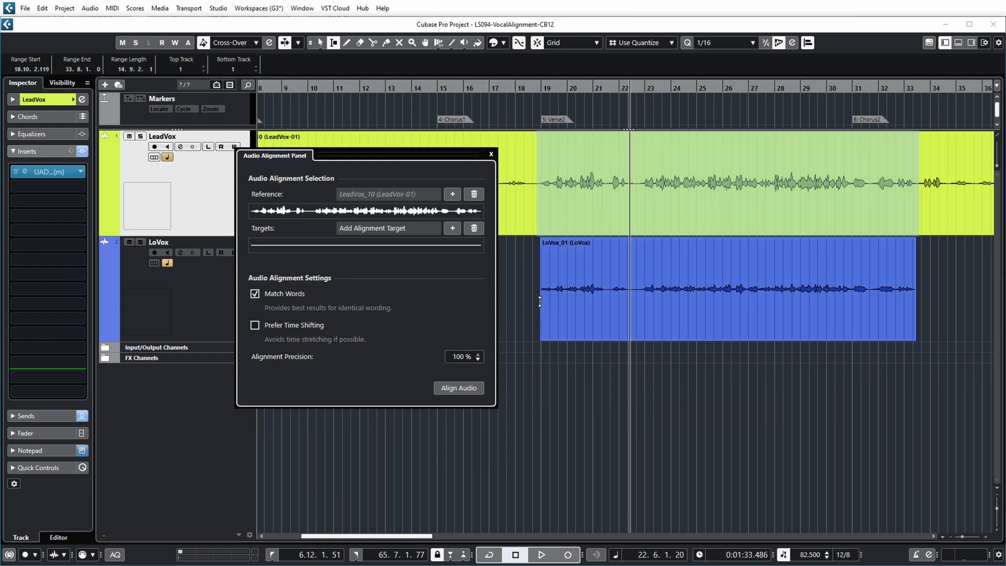
Step: Add the full range of the LoVox event as the alignment target and align it to the reference
left_click_drag(538, 301, 912, 298)
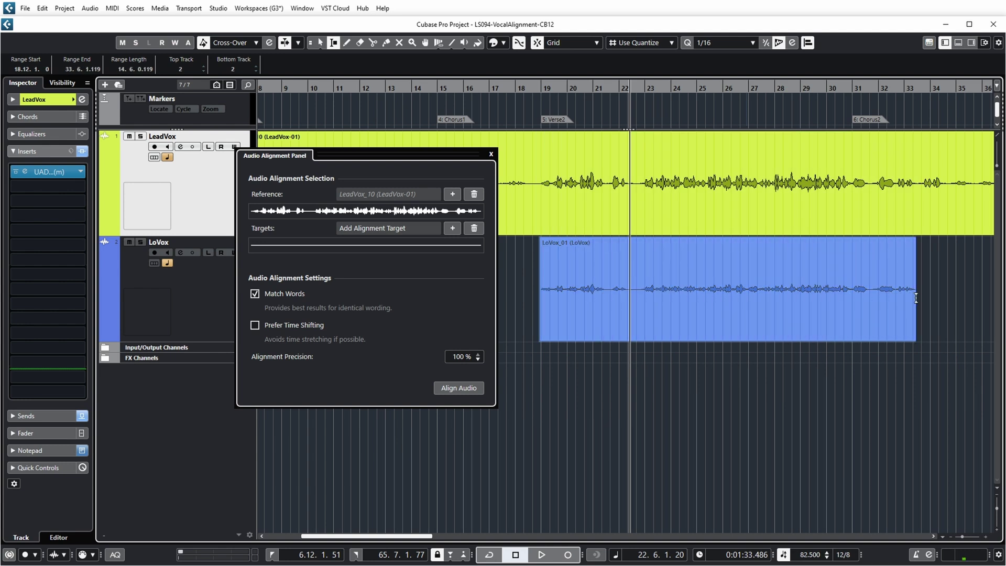
left_click(452, 227)
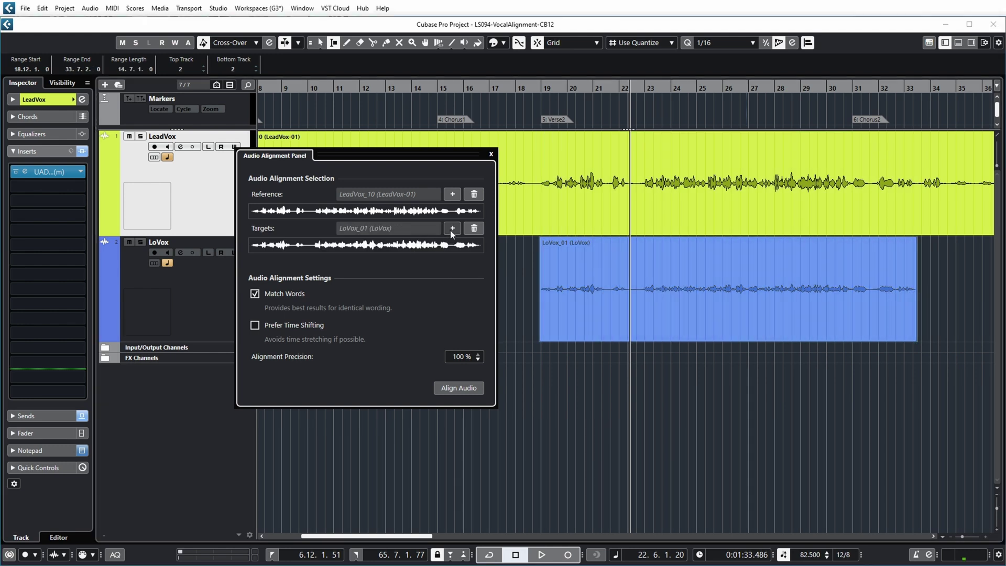
left_click(457, 389)
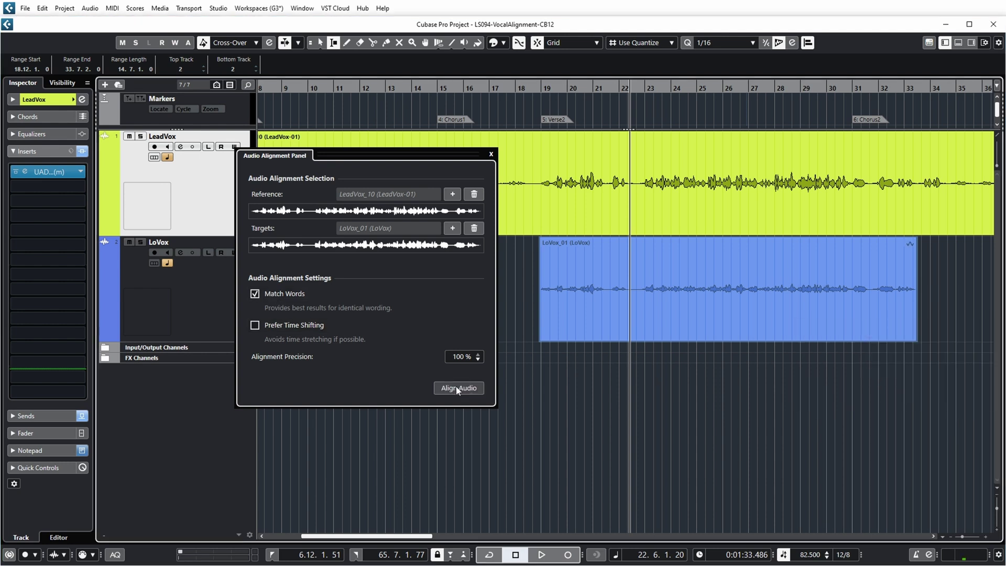
key("Escape")
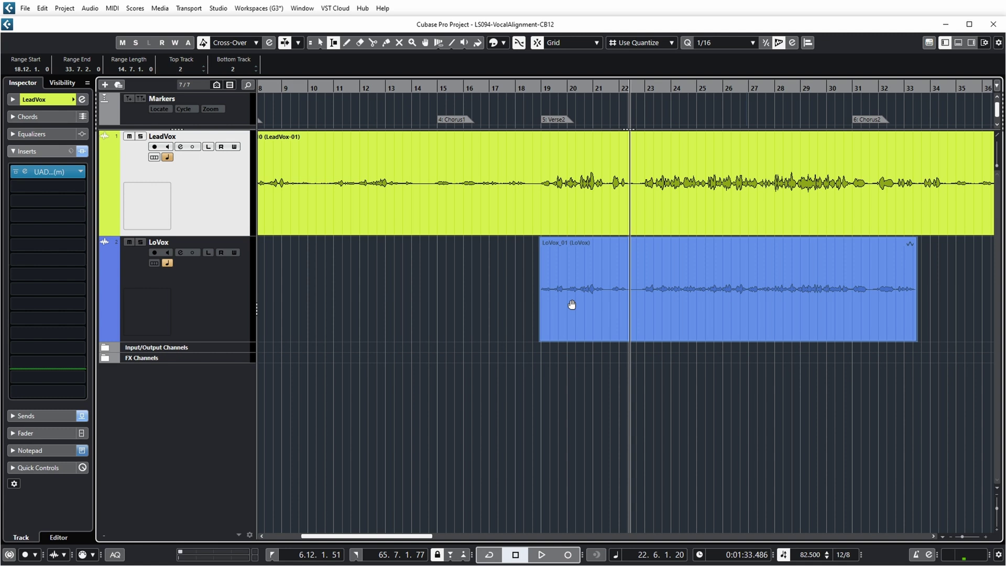
Step: Select the LoVox event and activate Free Warp to show its warp markers
left_click(229, 297)
key("1")
key("h")
key("h")
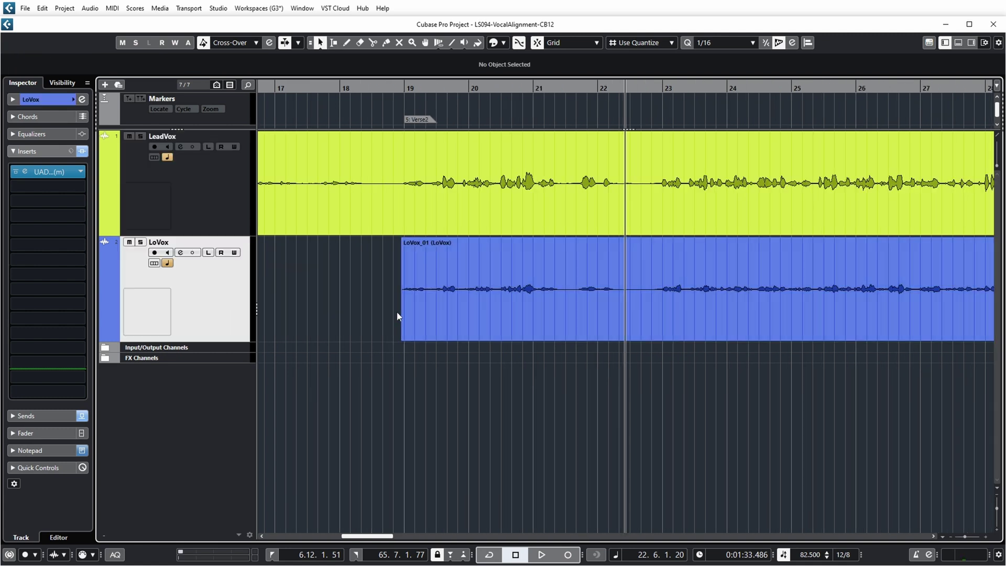
left_click(544, 314)
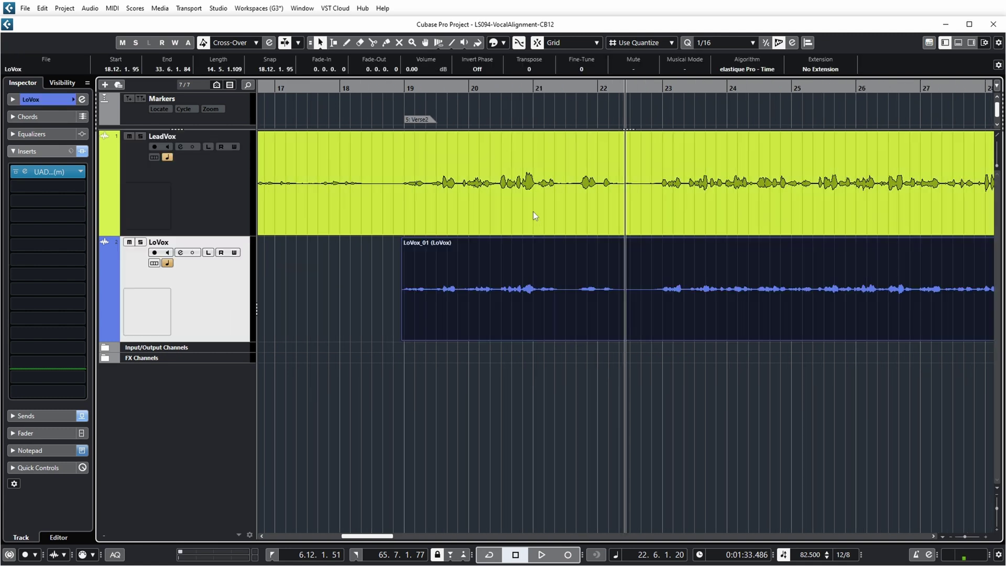
left_click(439, 43)
left_click(438, 43)
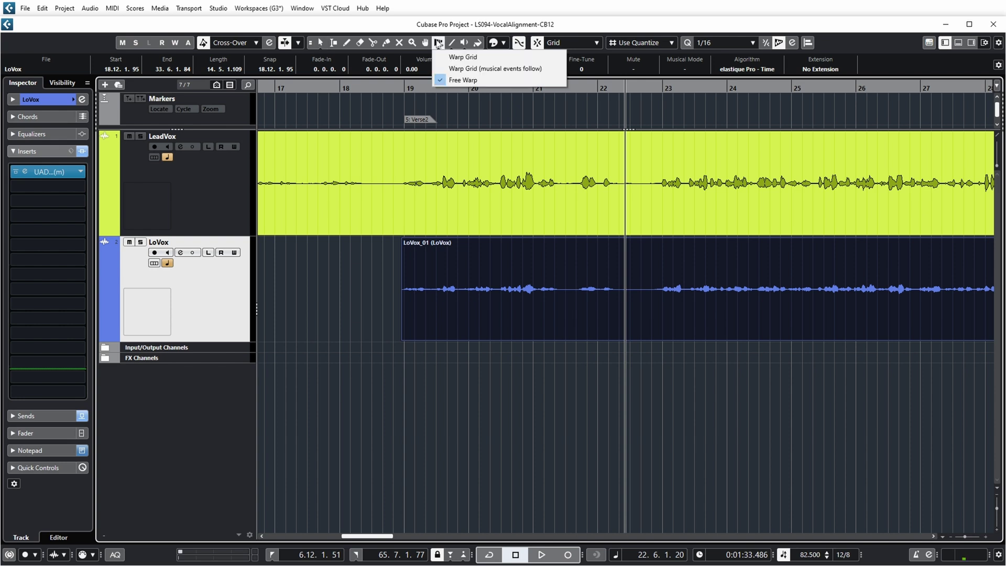
left_click(460, 82)
key("q")
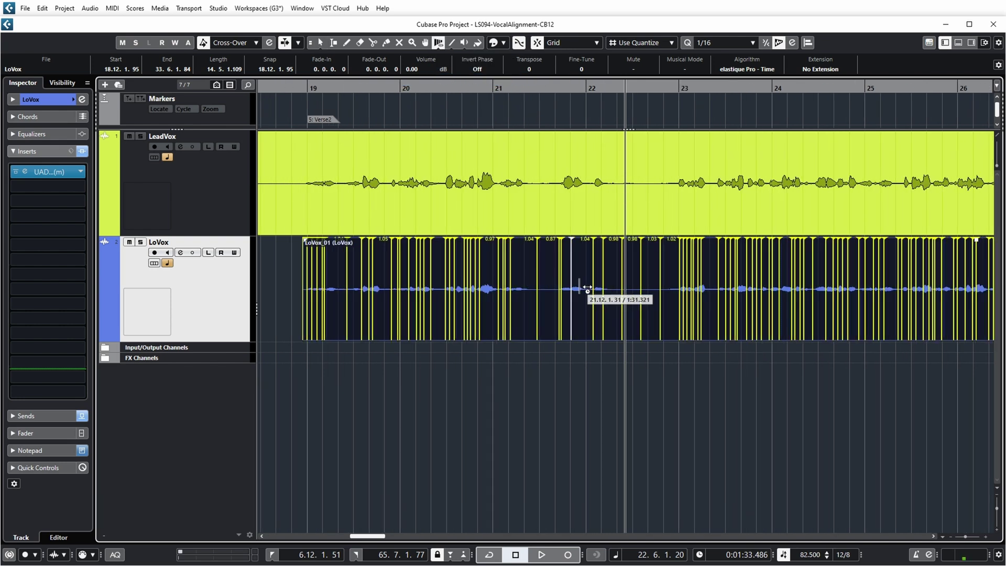
Step: Play back the aligned vocals from the start of Verse2 at bar 19 and from bar 23 to check their timing
key("h")
left_click_drag(380, 538, 372, 538)
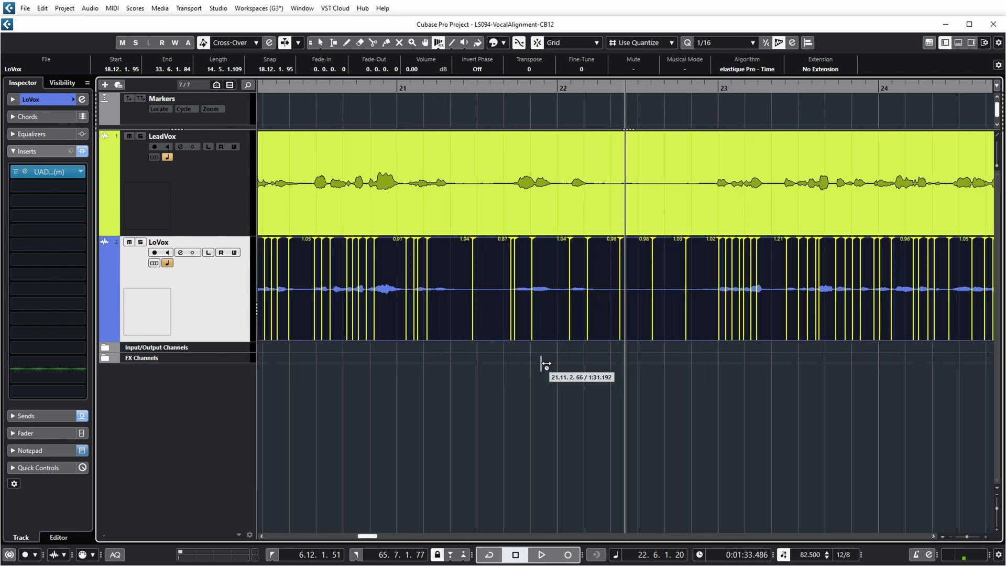
key("g")
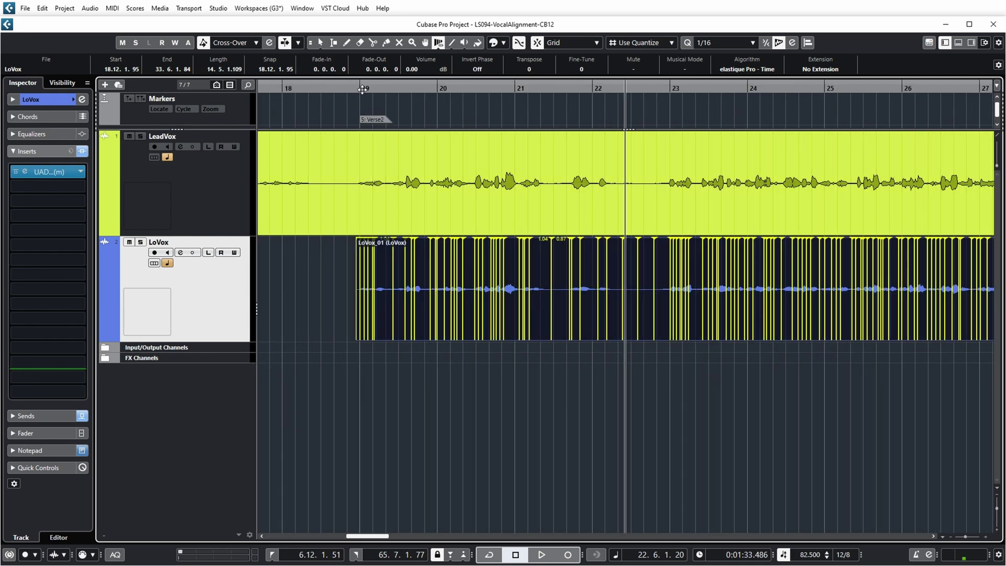
left_click(357, 89)
key("space")
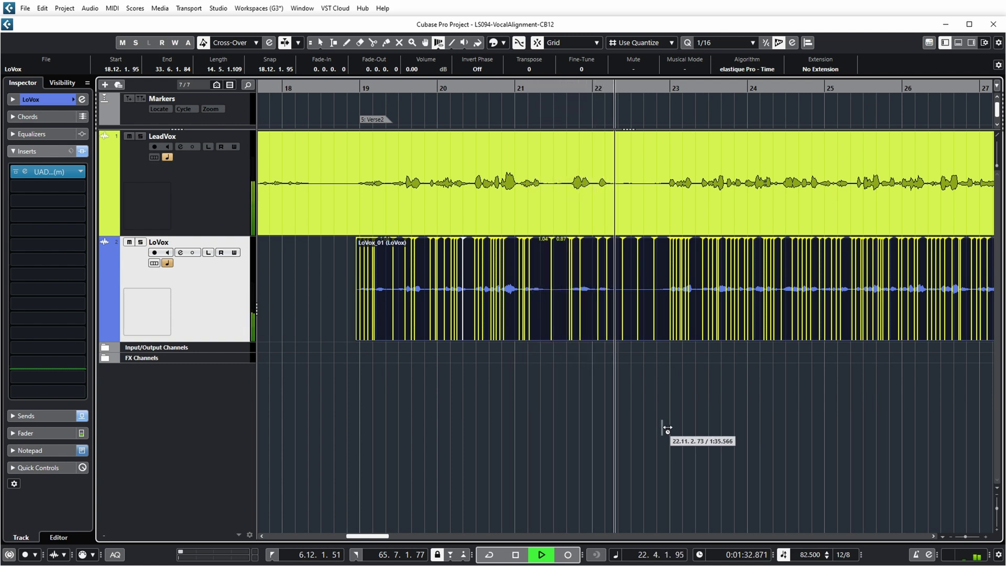
key("space")
left_click(664, 88)
scroll(702, 461, "up", 5)
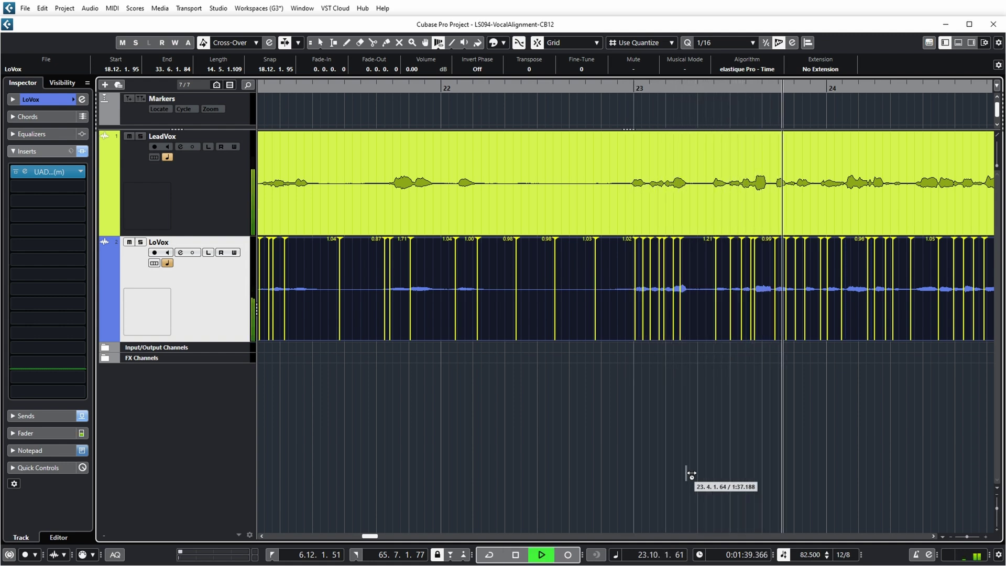
key("space")
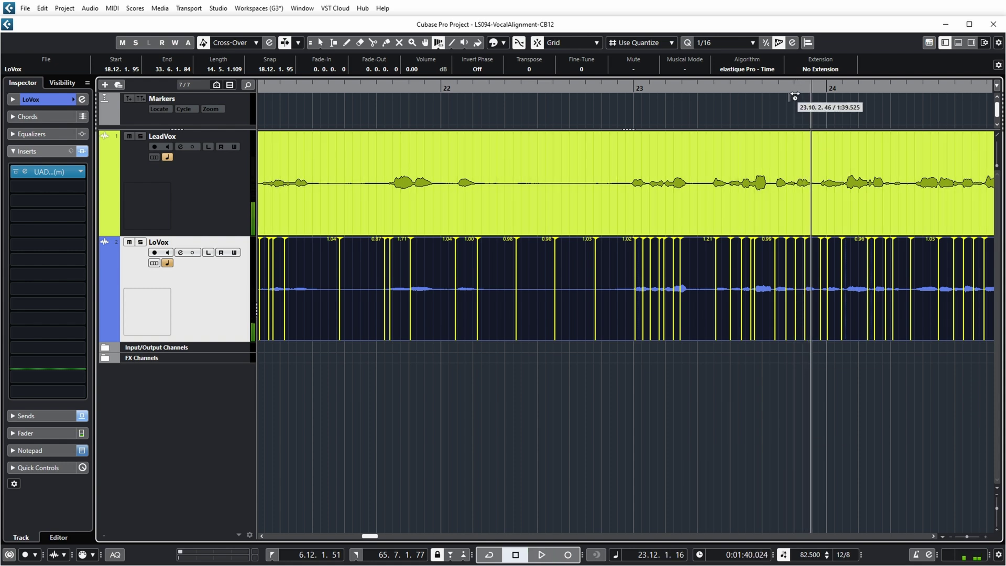
Step: Enlarge the waveforms and adjust the LoVox warp markers around 23.11 so the word's start and end match LeadVox
left_click_drag(791, 90, 521, 123)
key("space")
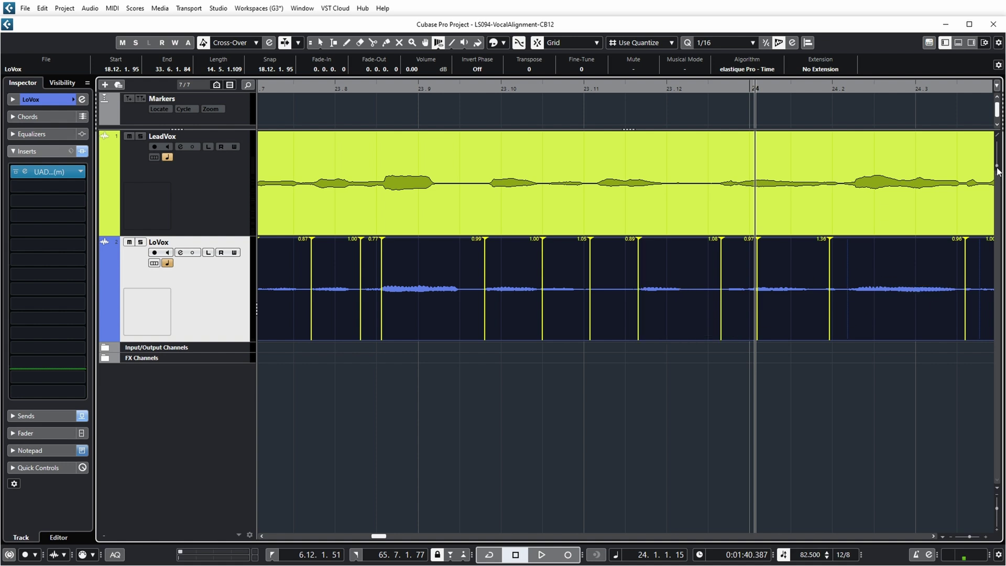
left_click_drag(997, 171, 998, 166)
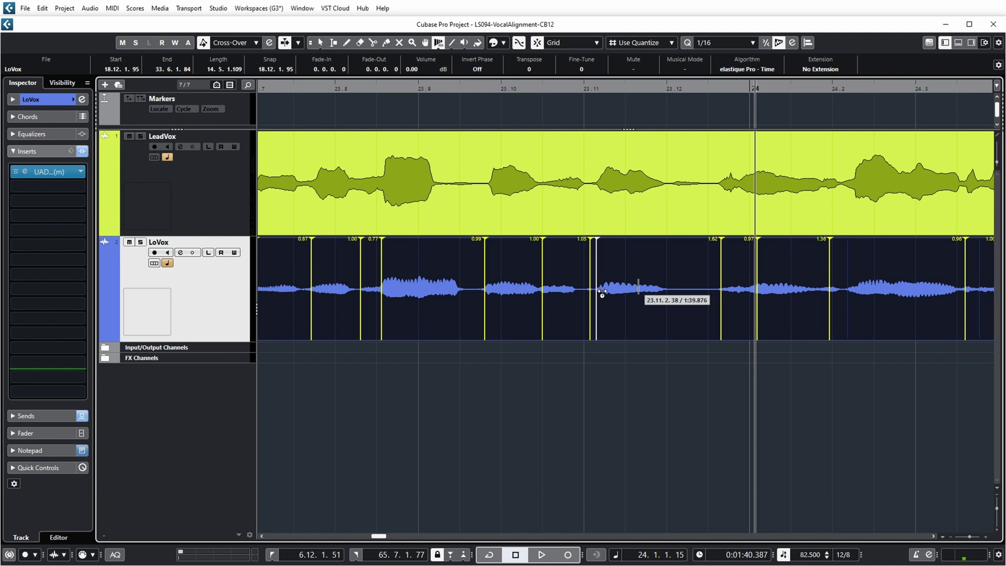
left_click_drag(601, 292, 678, 294)
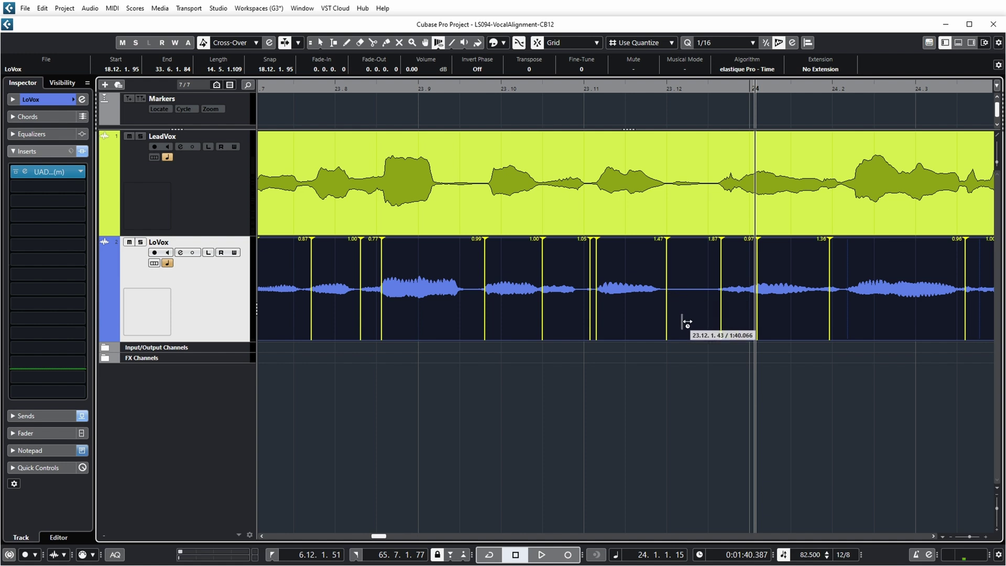
Step: Play back the corrected passage between bars 23 and 24 with both vocals
key("g")
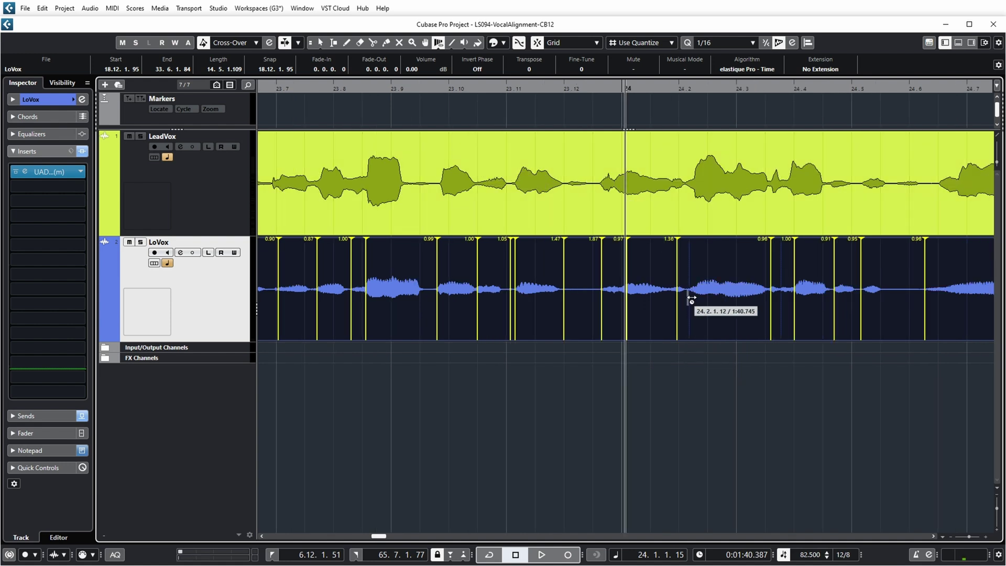
key("g")
key("space")
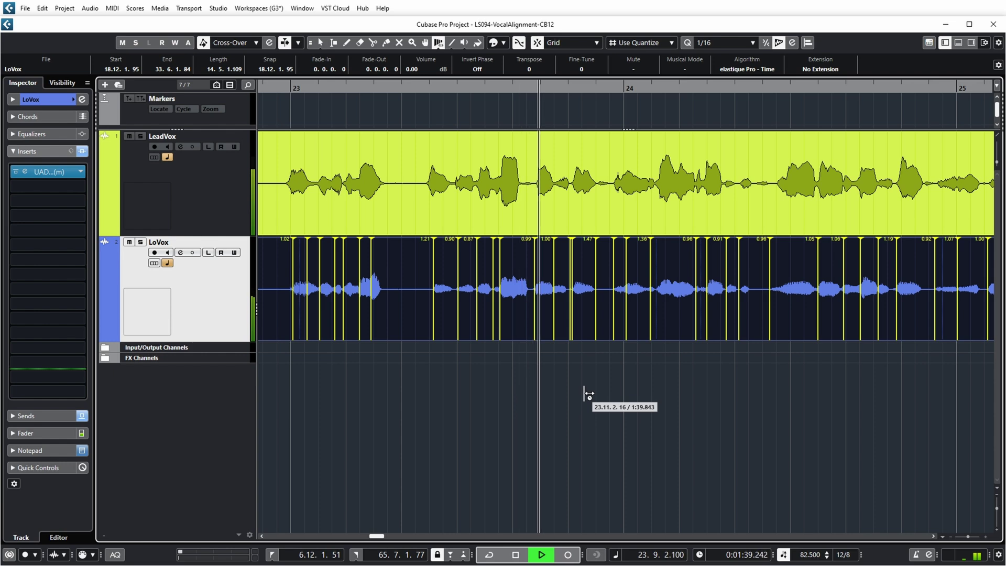
key("space")
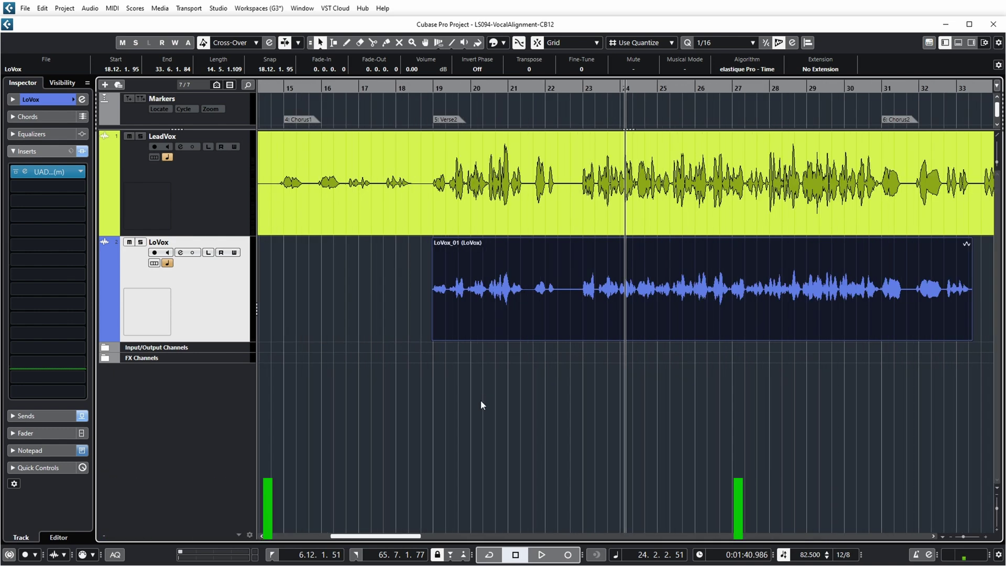
Step: Bounce the selected LoVox event and replace the original with the rendered audio
key("g")
key("g")
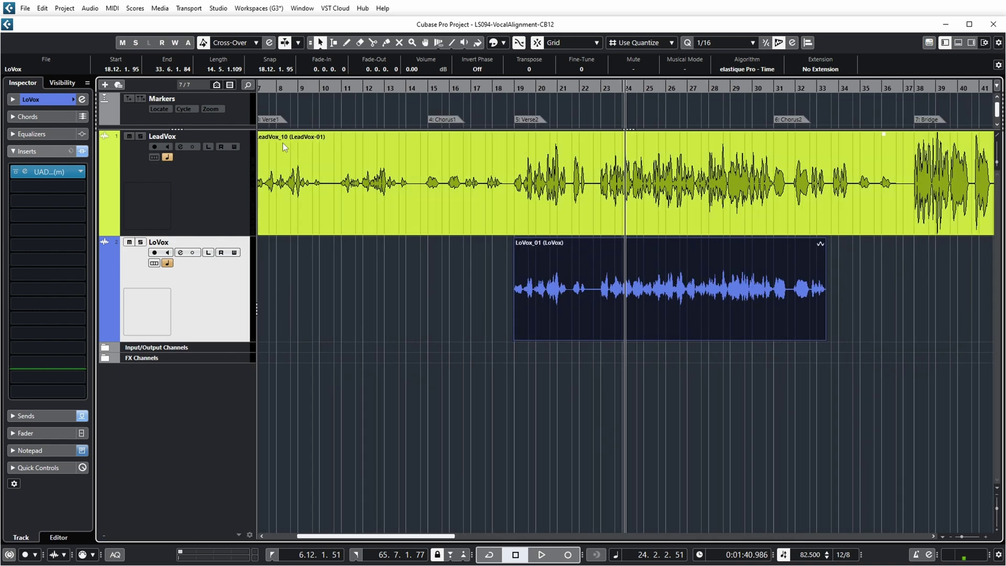
left_click(93, 8)
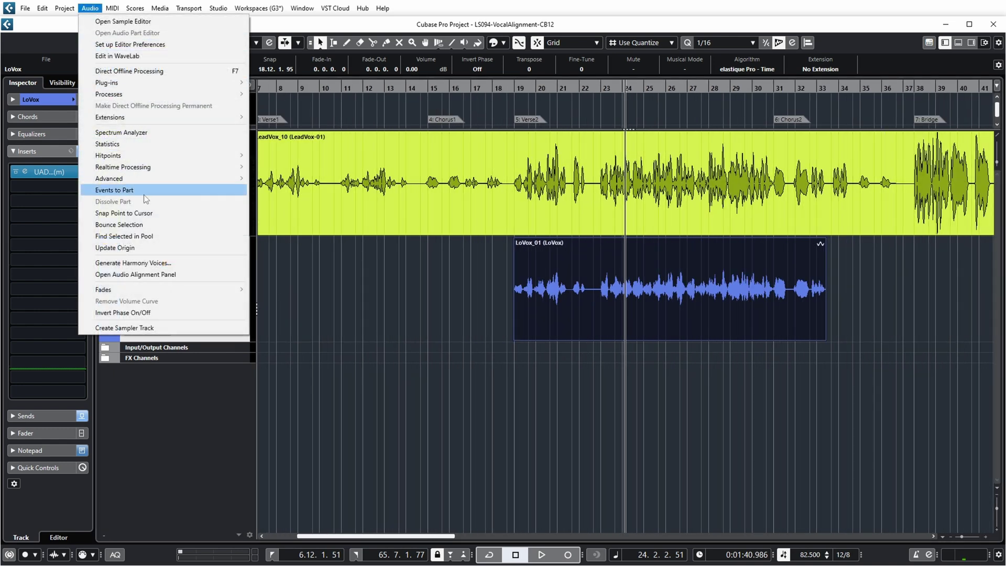
left_click(119, 224)
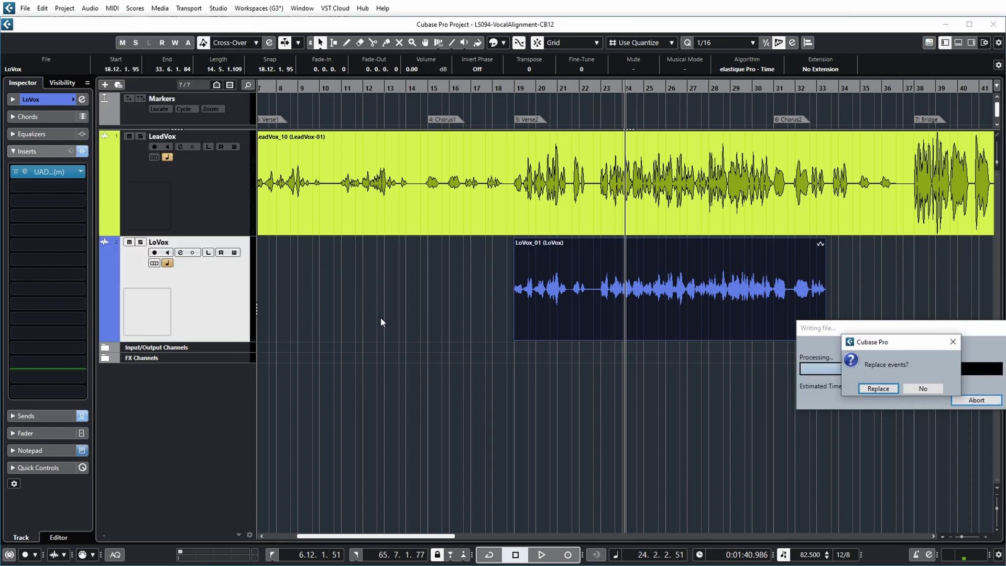
left_click(876, 388)
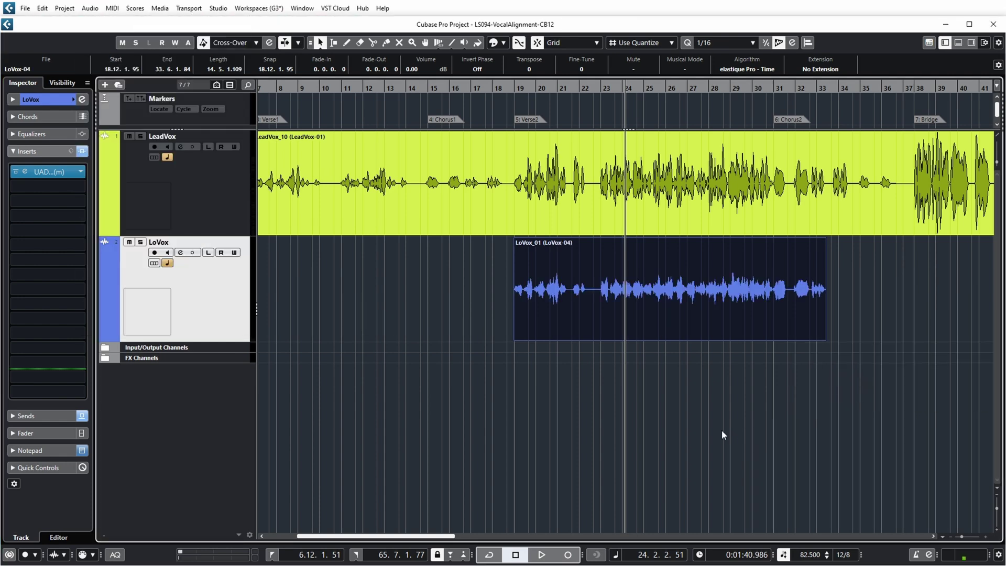
Step: Play back the bounced LoVox together with LeadVox from about bar 21 to past bar 22
key("h")
key("h")
key("h")
key("h")
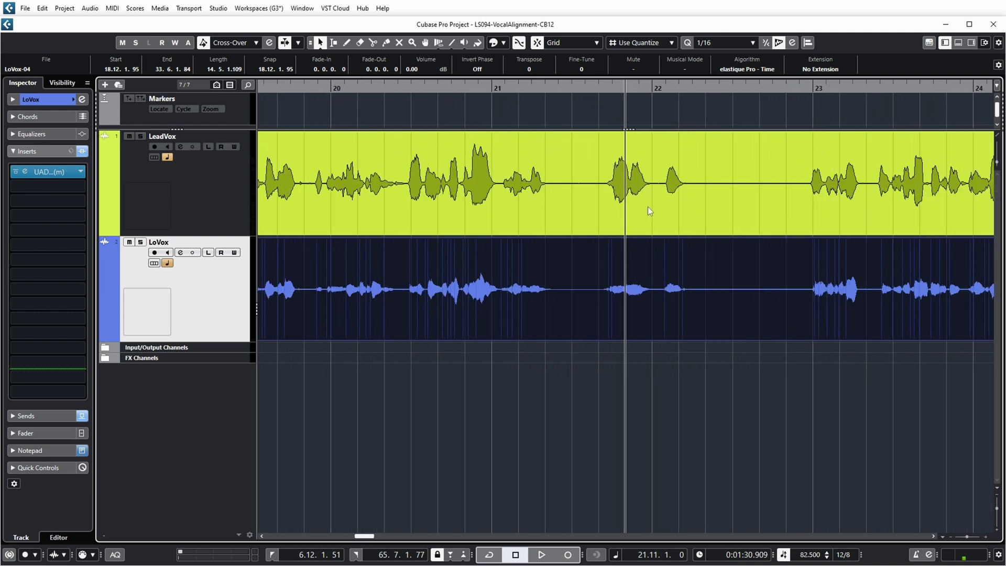
left_click(519, 86)
key("space")
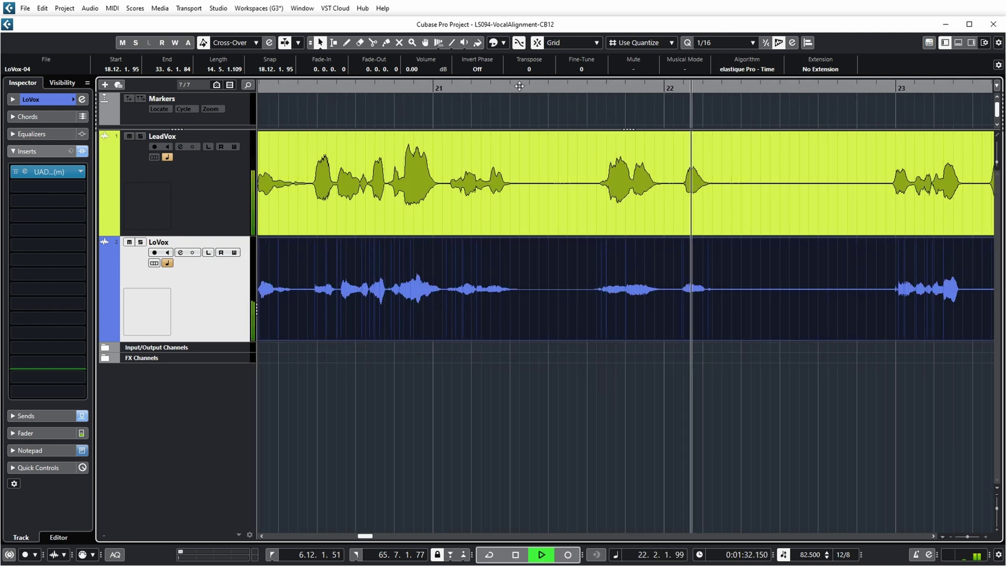
key("space")
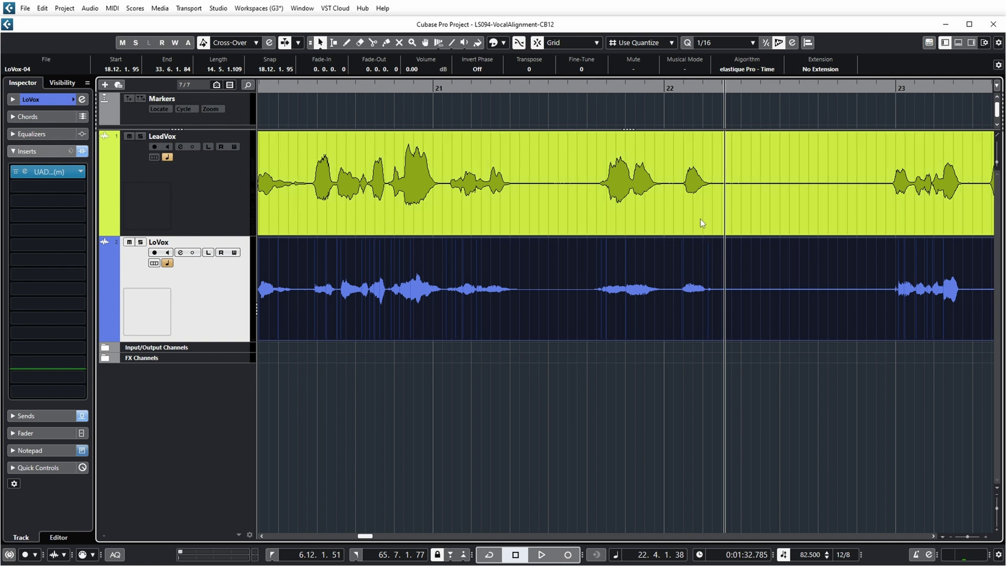
Step: Add the LeadVox event to the selection and use Free Warp to shift the word at 22.2 to about 22.4 in both vocals
left_click(702, 223)
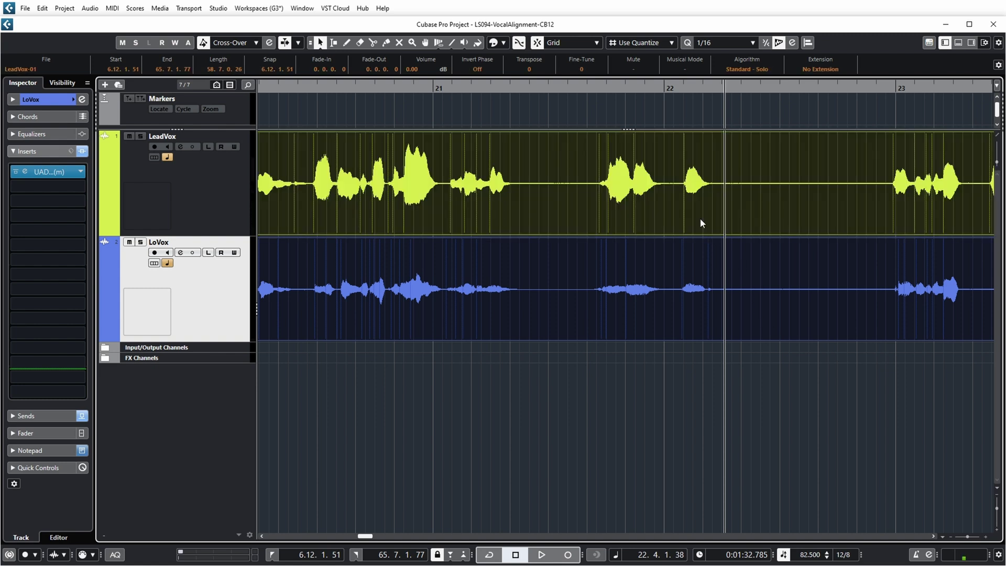
left_click(438, 43)
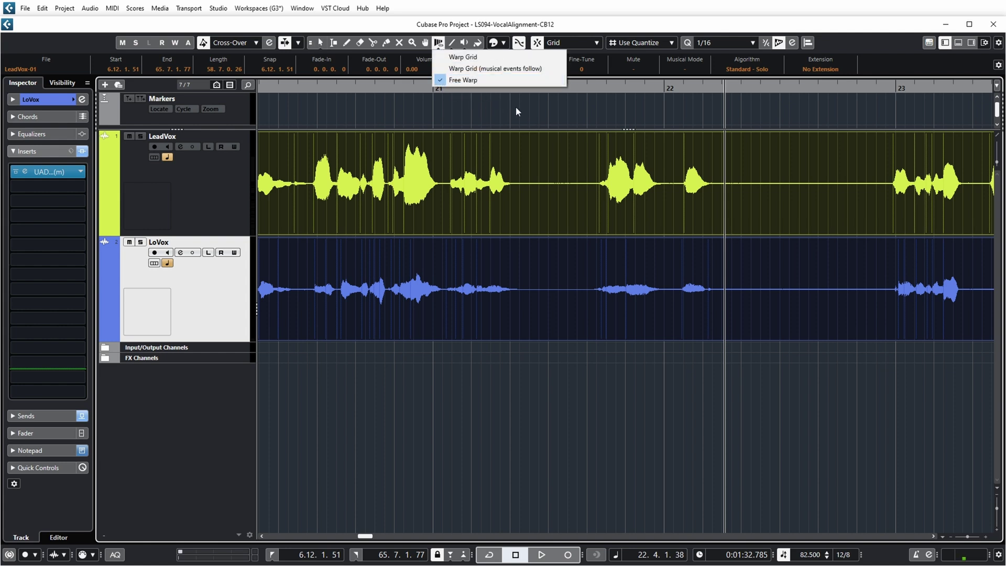
left_click(459, 80)
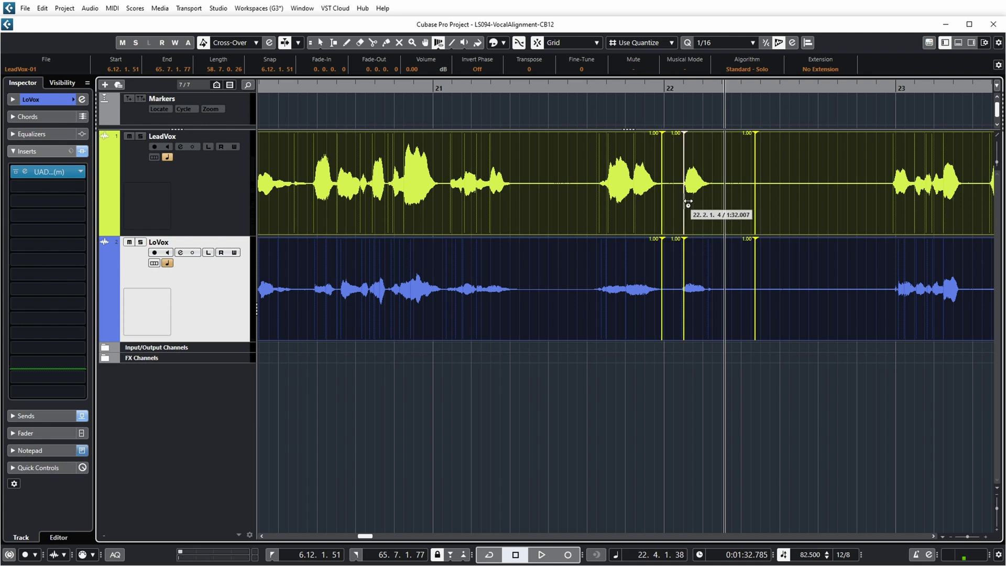
left_click_drag(687, 202, 724, 201)
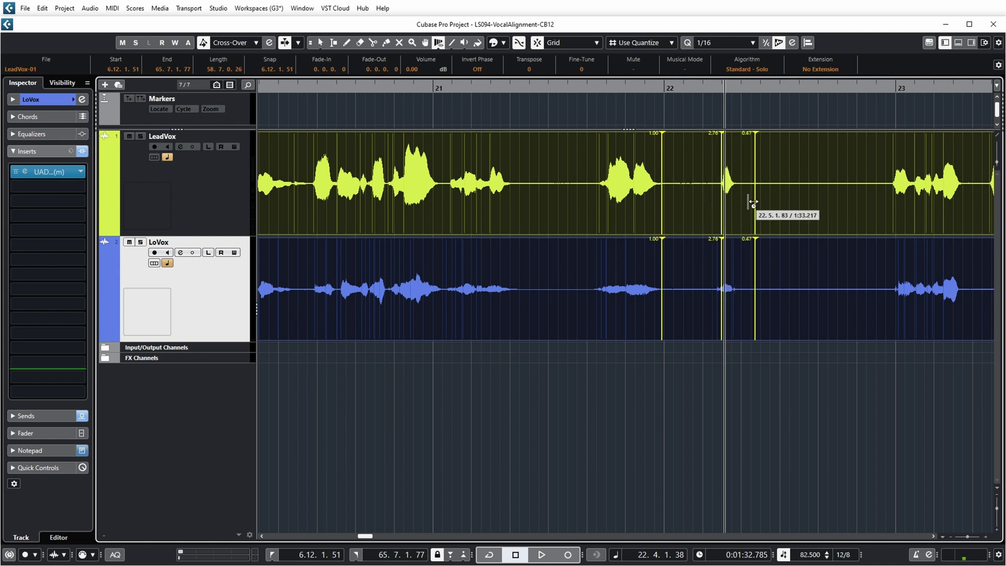
Step: Add a holding warp marker just before bar 23, move the marker after the shifted word to about 22.8, and play it back
left_click(888, 202)
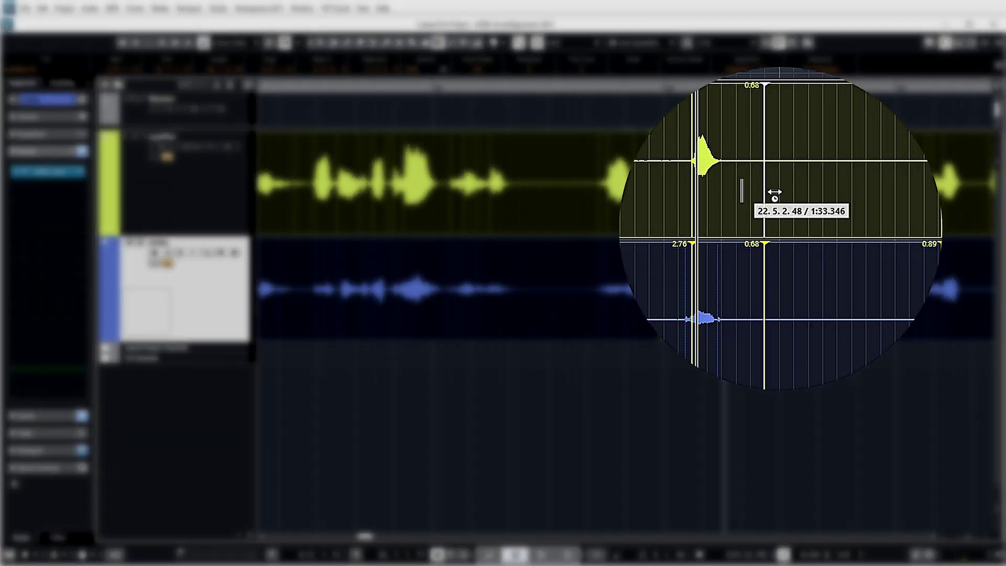
left_click_drag(760, 203, 801, 205)
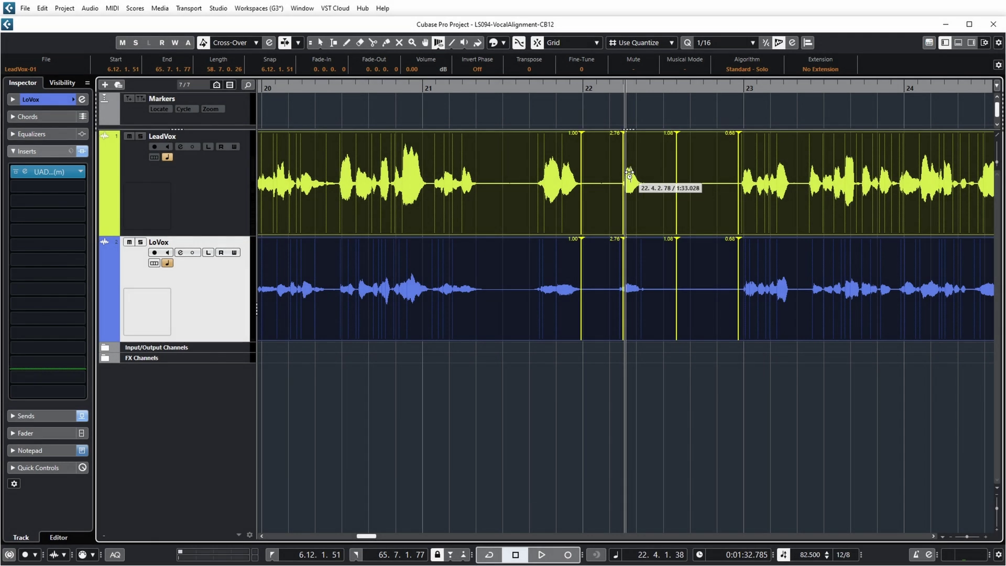
left_click(460, 88)
key("space")
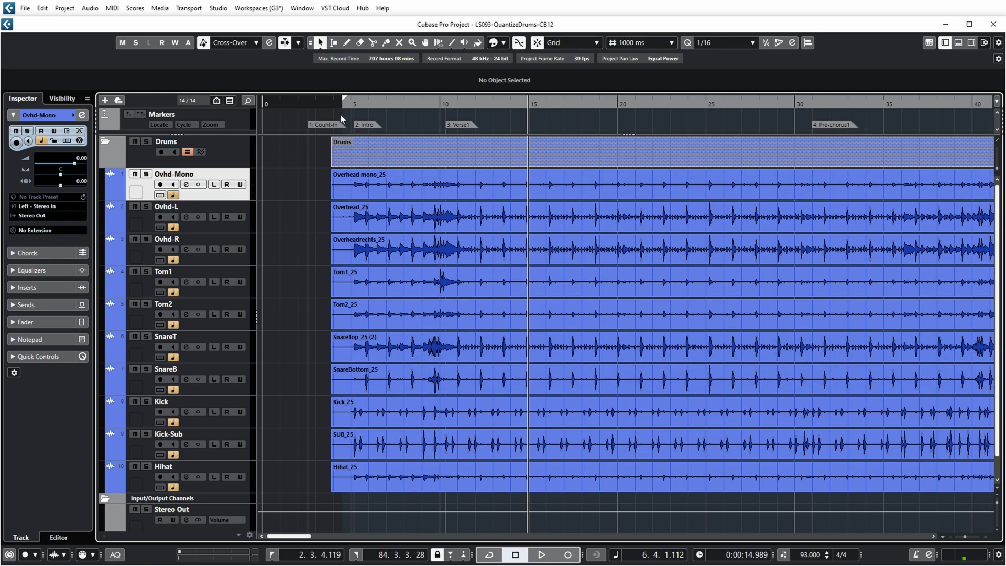
Step: Play back the drum recording from the left locator to about bar 6 and return to the left locator
key("KP_1")
key("space")
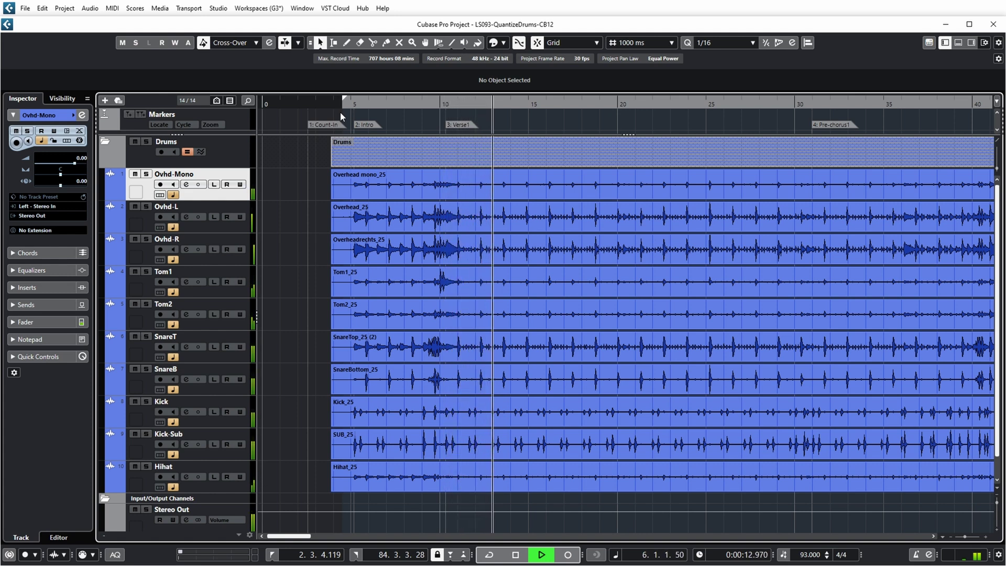
key("space")
key("KP_0")
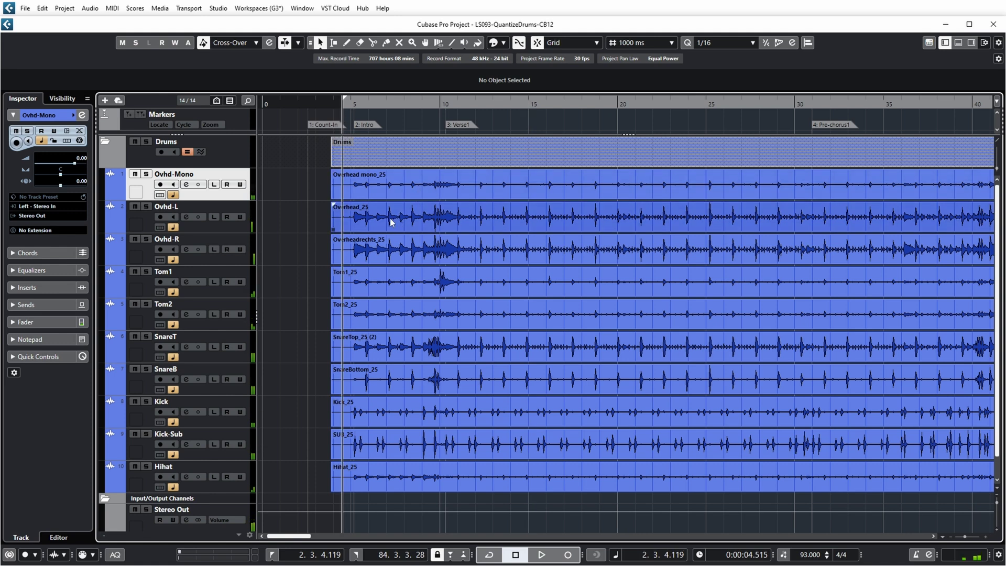
Step: Select all drum events and examine the hitpoint priorities of the SnareT and Kick tracks in the Quantize Panel
left_click(242, 155)
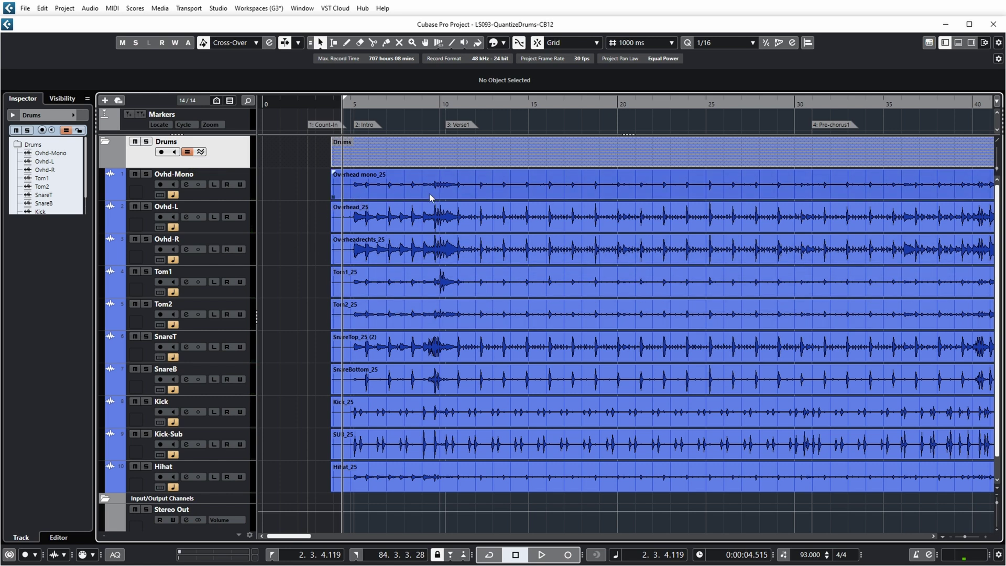
key("ctrl+a")
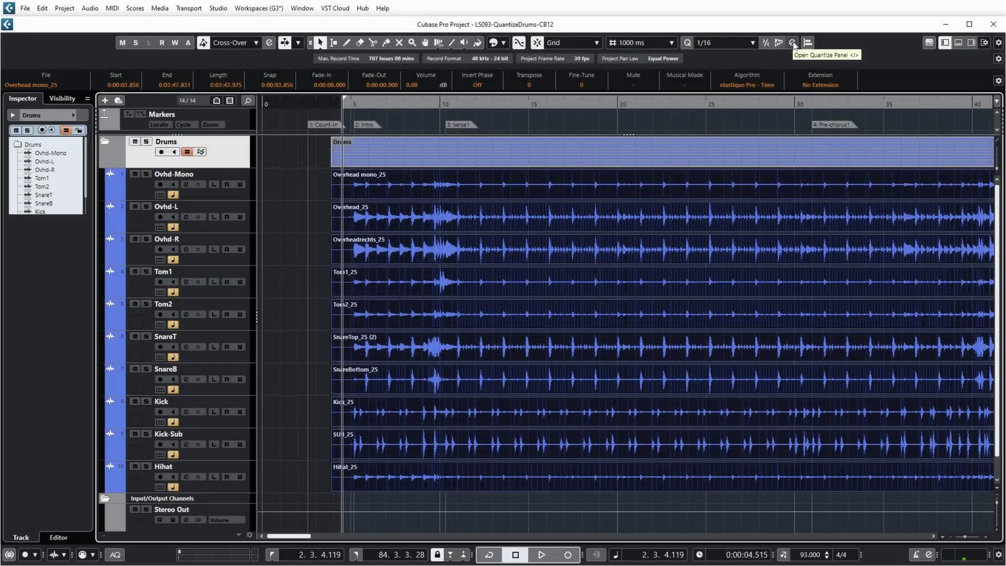
left_click(792, 43)
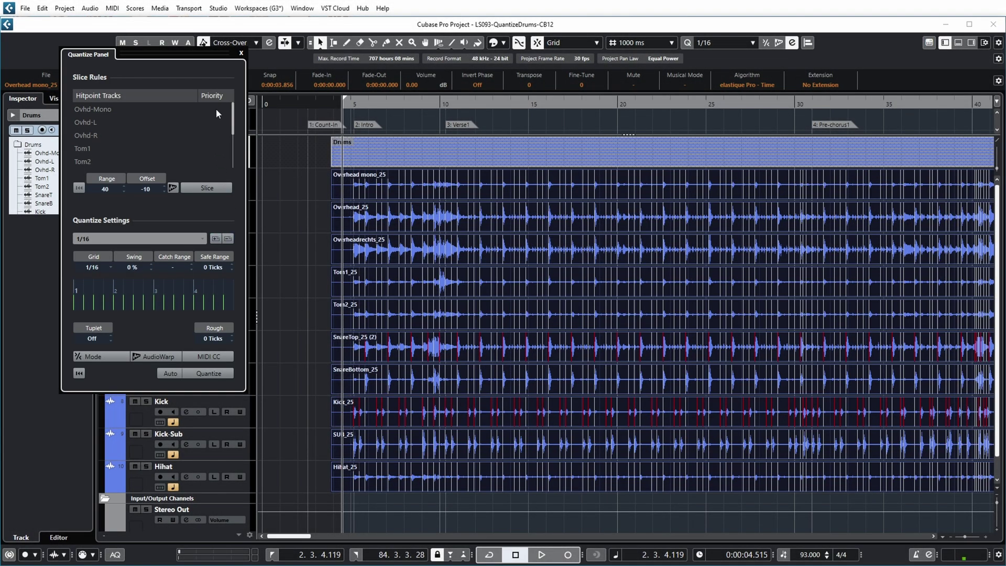
left_click_drag(234, 120, 234, 141)
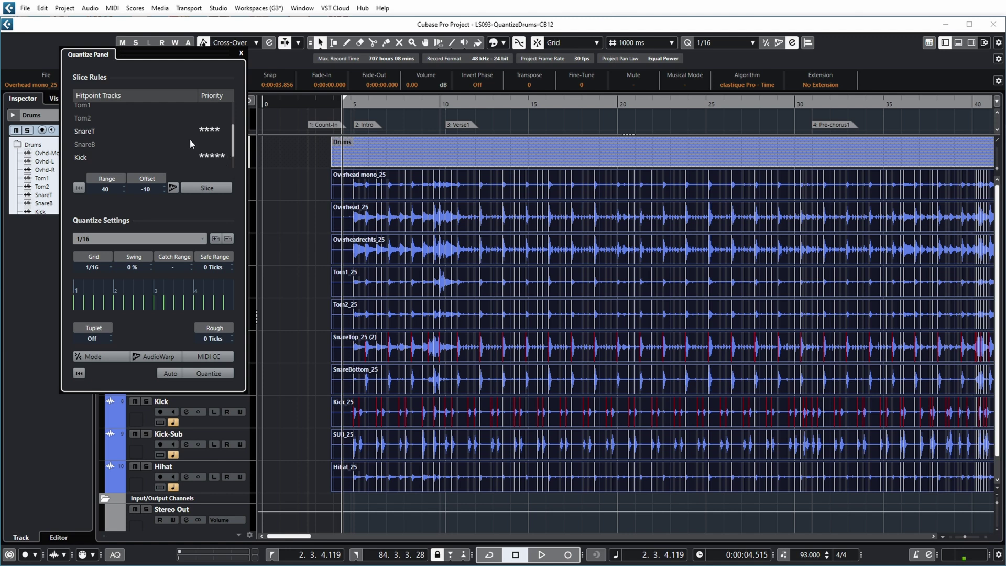
scroll(235, 138, "down", 1)
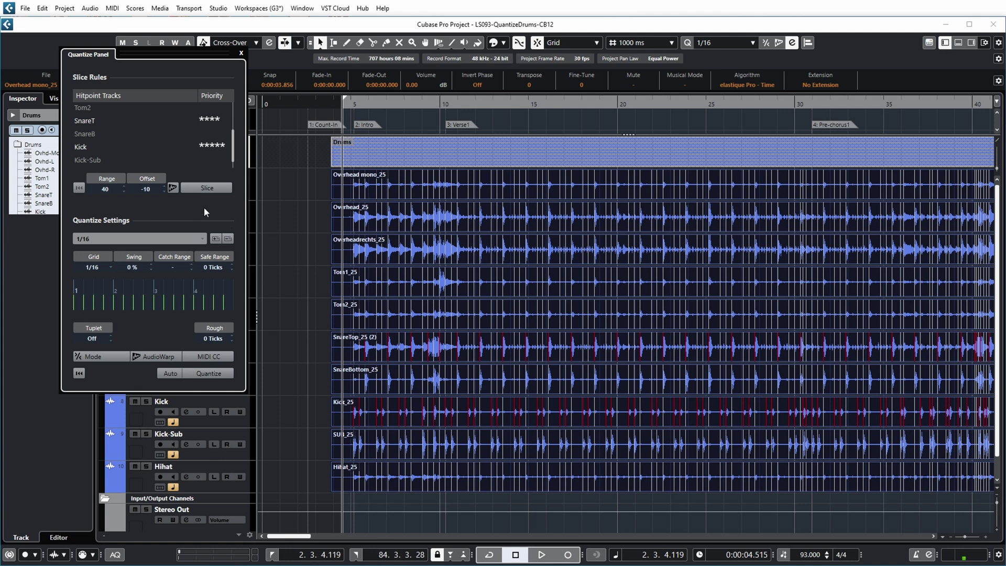
Step: Quantize the drum events to a 1/16 grid with AudioWarp and enable Phase-Coherent AudioWarp on the Drums folder
left_click(172, 188)
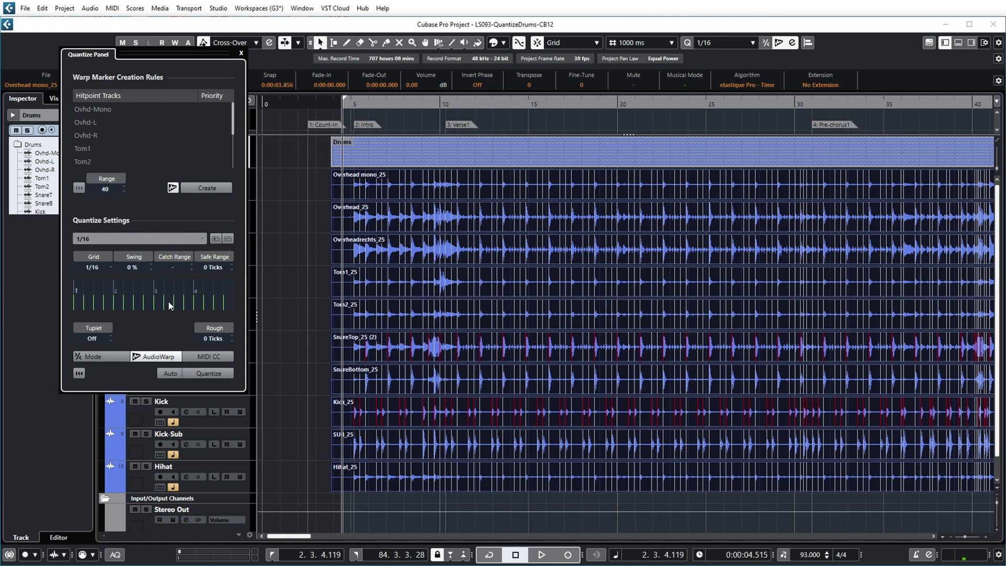
left_click(214, 373)
left_click(241, 54)
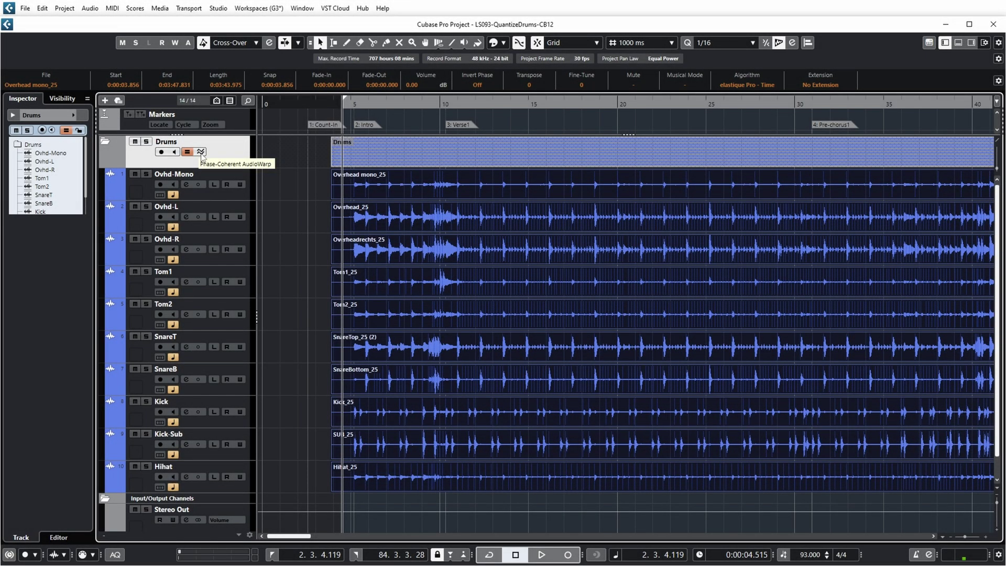
left_click(201, 153)
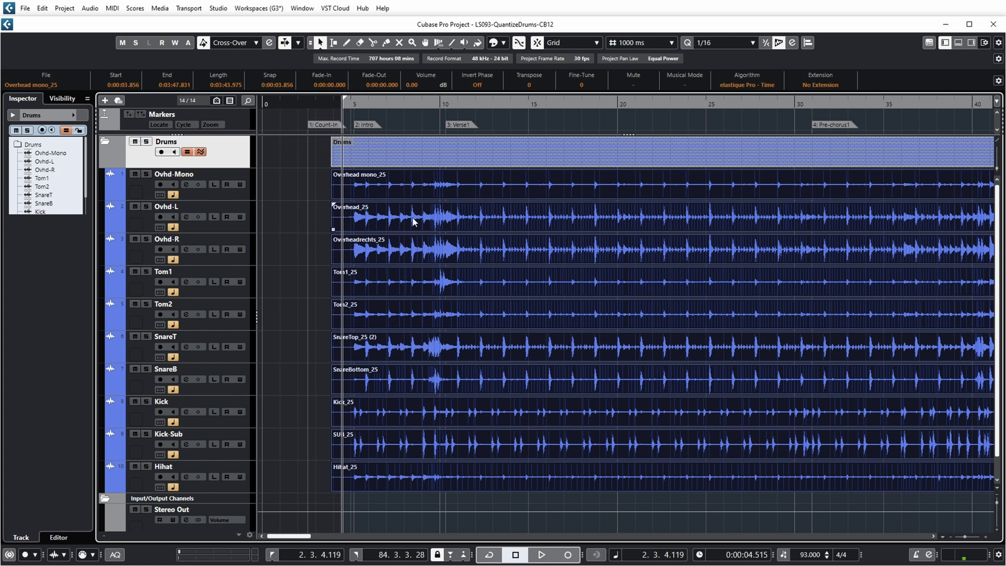
Step: Show the warp markers with the Free Warp tool and examine them across all drum tracks from about bar 5
left_click(439, 43)
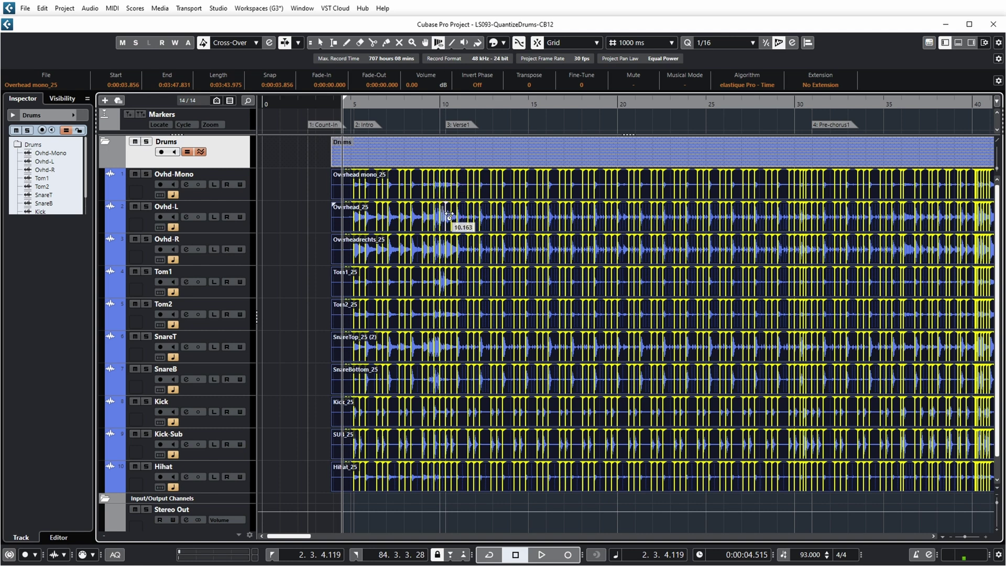
key("h")
key("h")
key("h")
key("h")
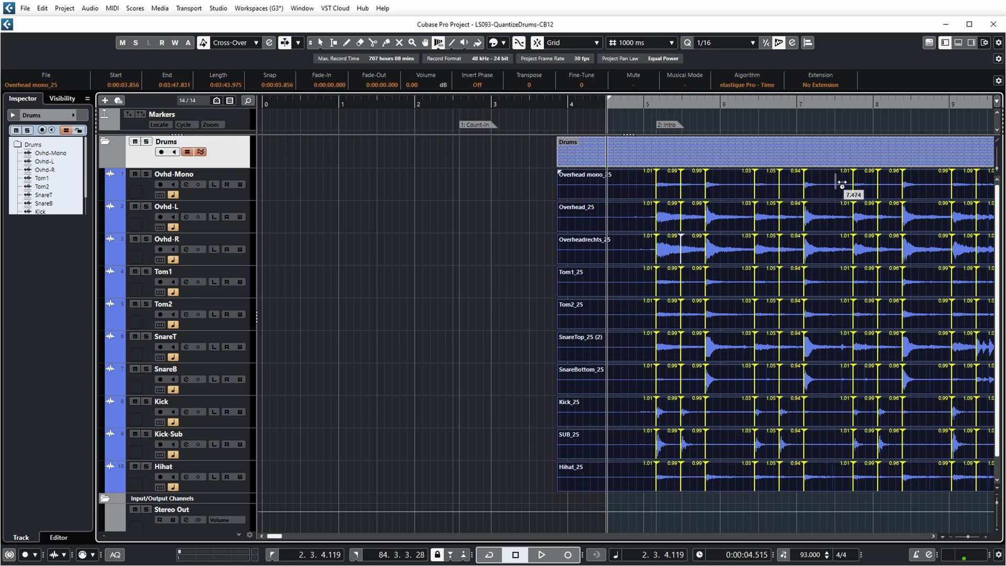
key("g")
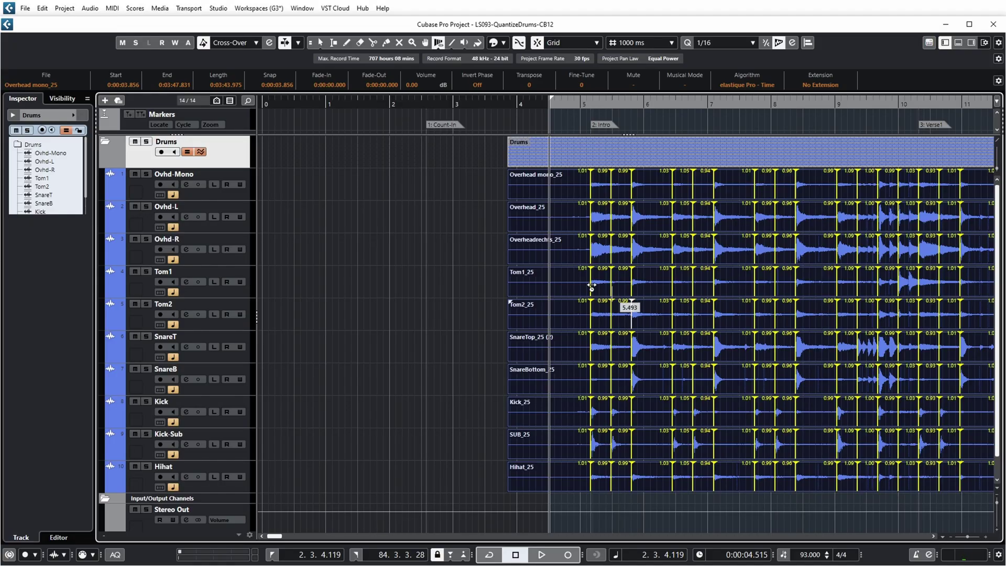
Step: Undo the drum quantization and turn off Phase-Coherent AudioWarp and group editing for the Drums folder
left_click(42, 8)
left_click(55, 19)
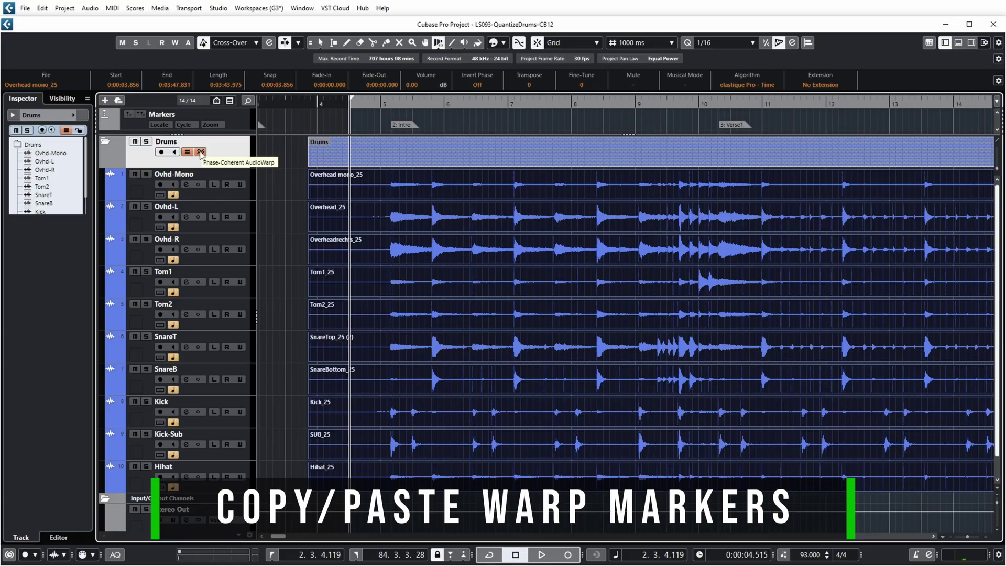
left_click(201, 153)
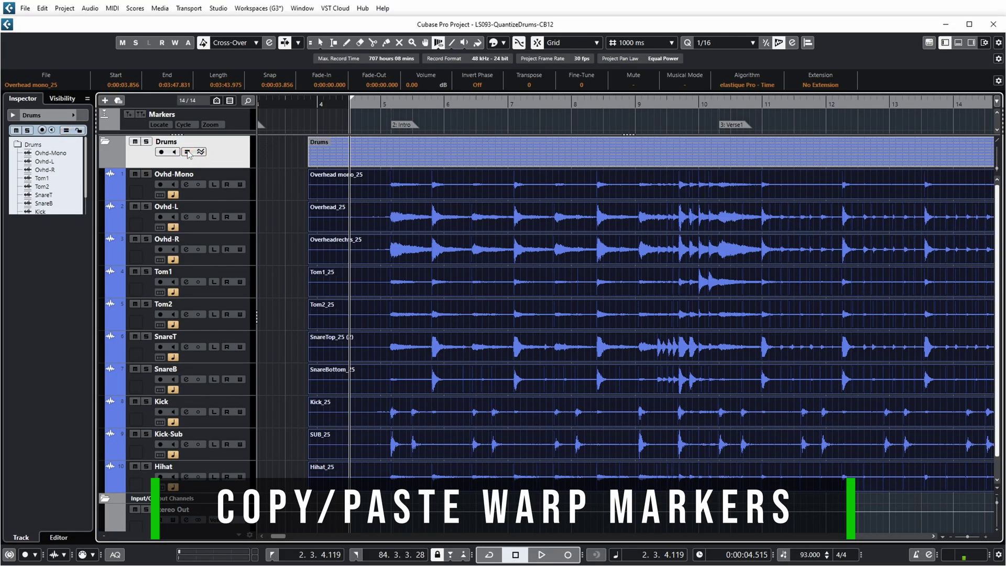
left_click(187, 152)
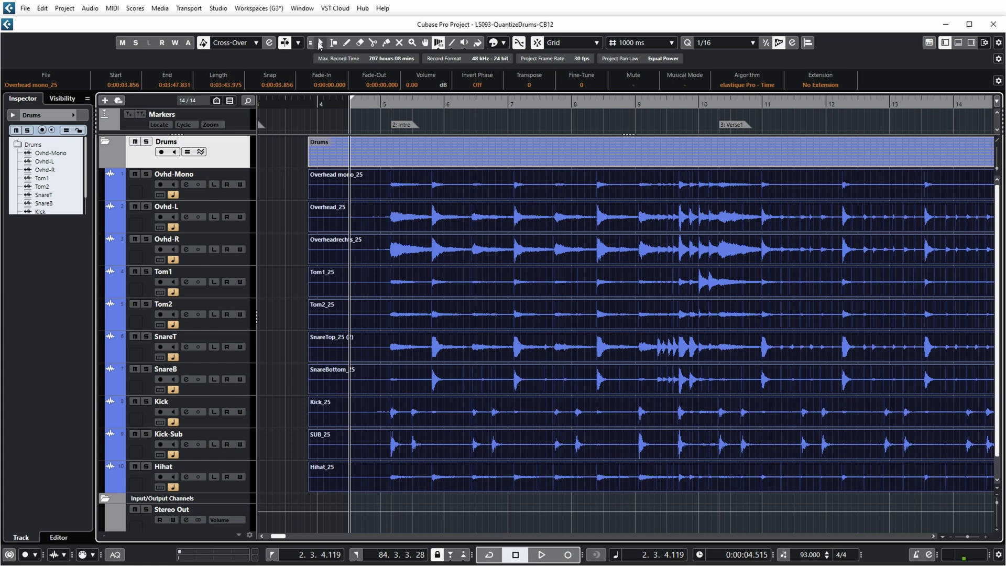
Step: Enlarge the SnareT track and use Free Warp to add a marker at the start of its snare hit near 7.4
key("ctrl+a")
left_click(841, 103)
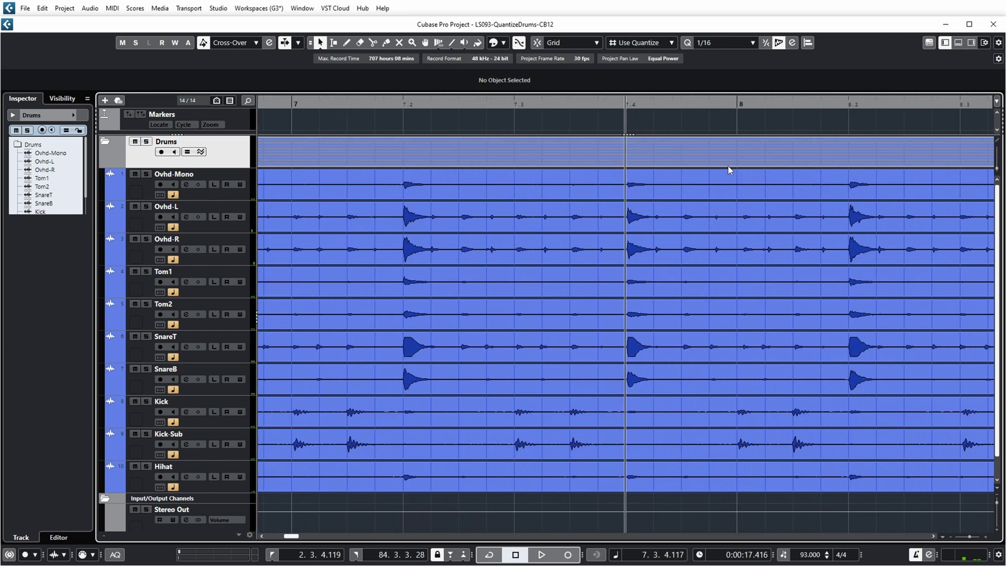
key("h")
key("h")
key("h")
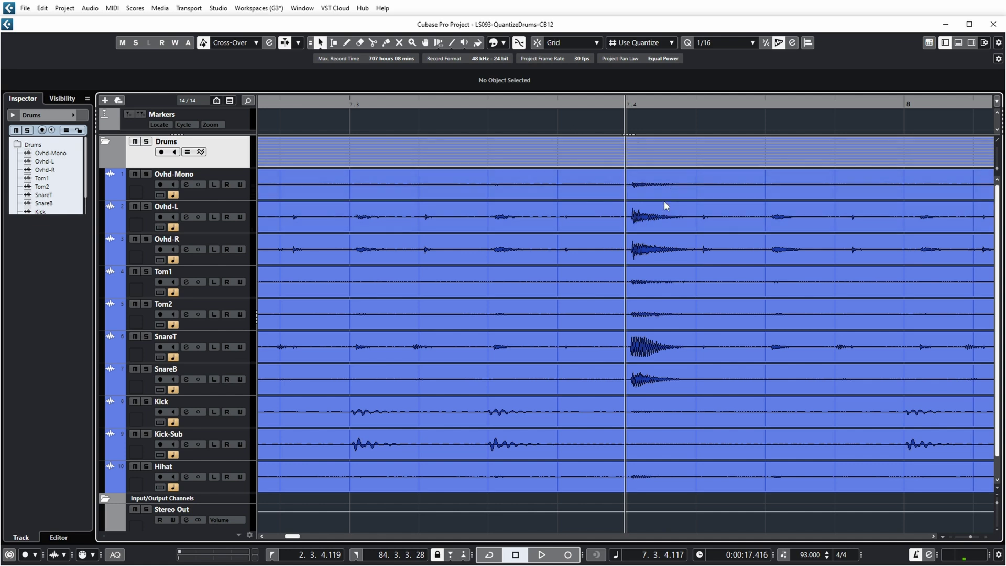
left_click(663, 358)
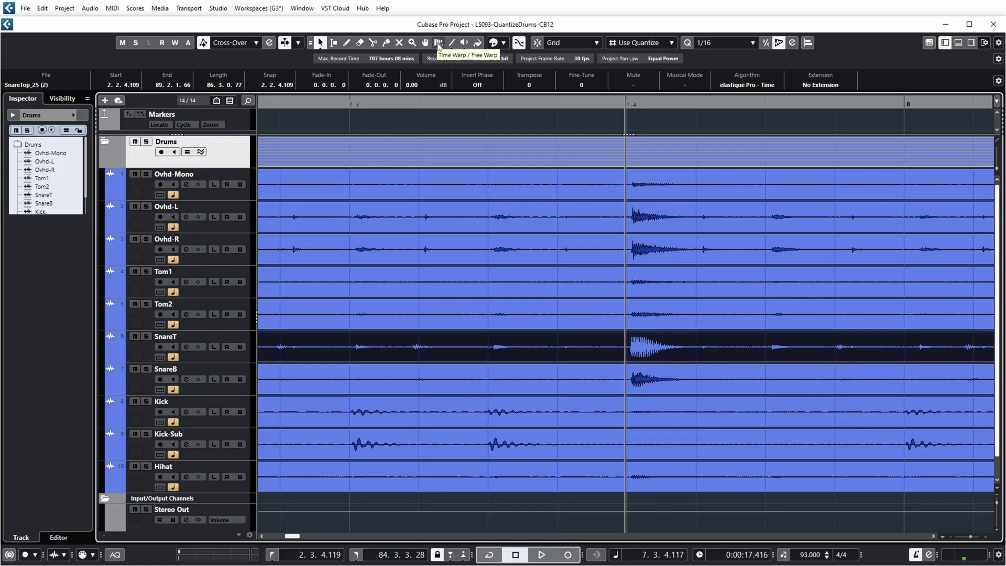
left_click(439, 45)
left_click(439, 44)
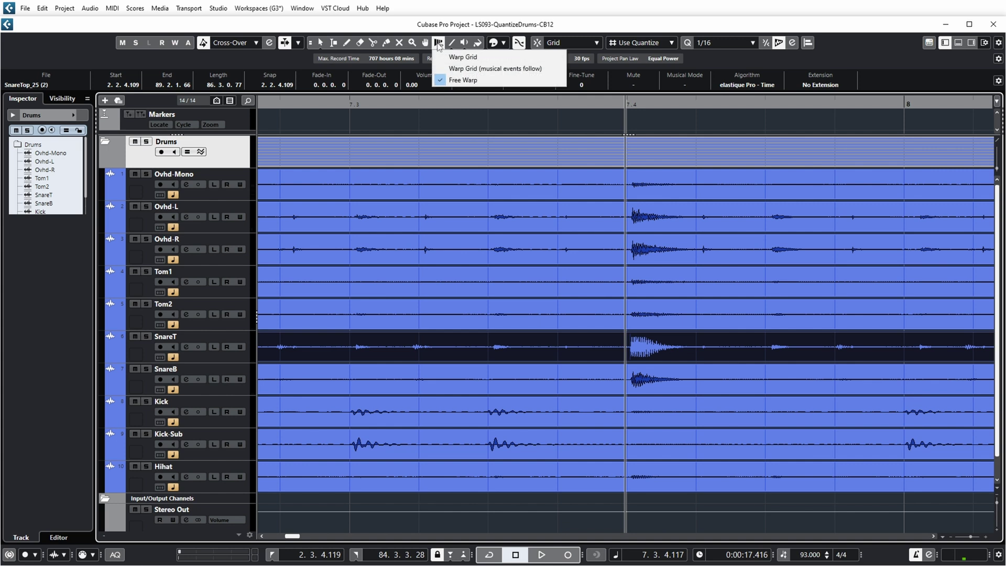
left_click(460, 81)
left_click_drag(231, 363, 248, 395)
left_click(633, 363)
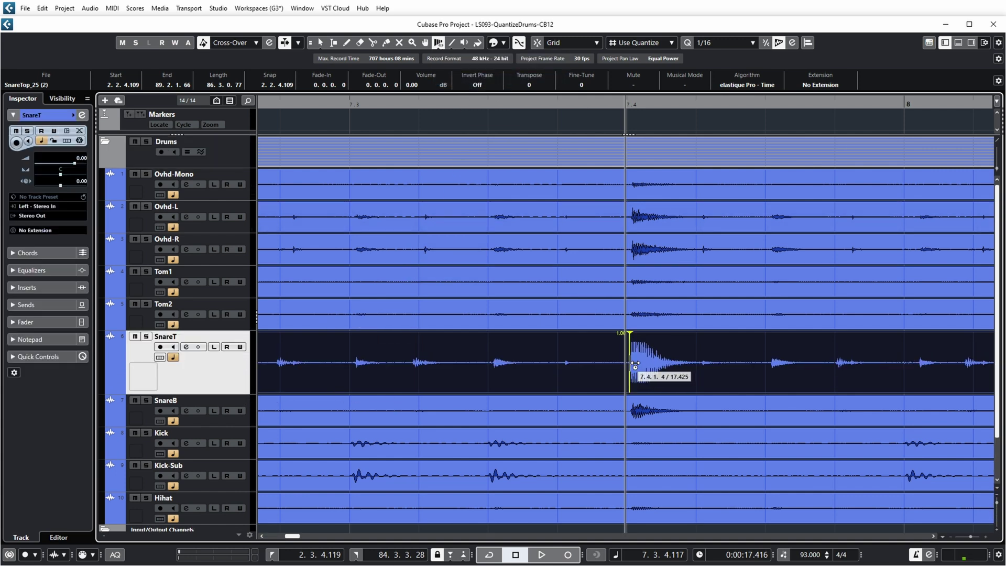
Step: Add holding warp markers before and after the SnareT hit, and move the hit's marker onto the grid line at 7.4
key("h")
left_click(549, 363)
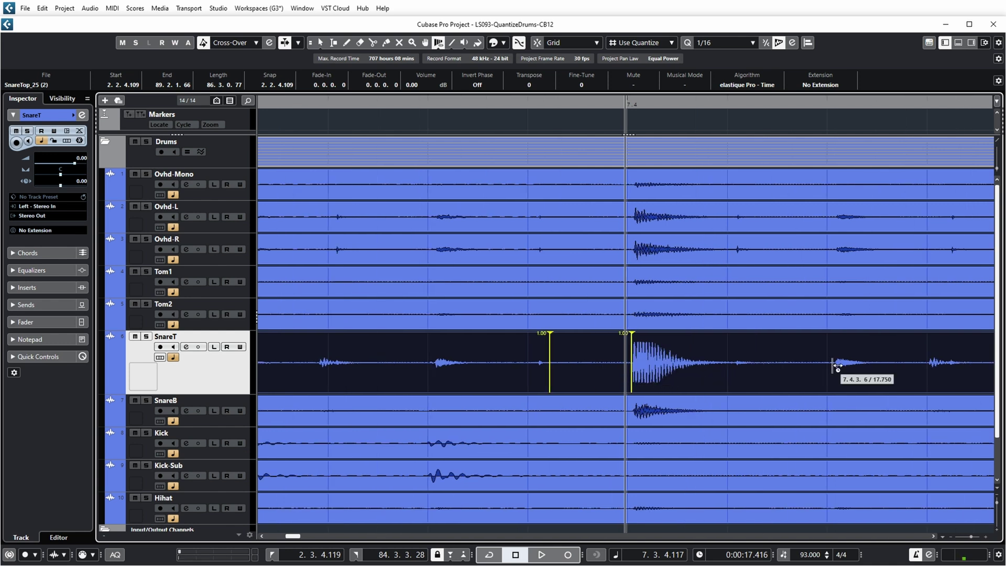
left_click(833, 365)
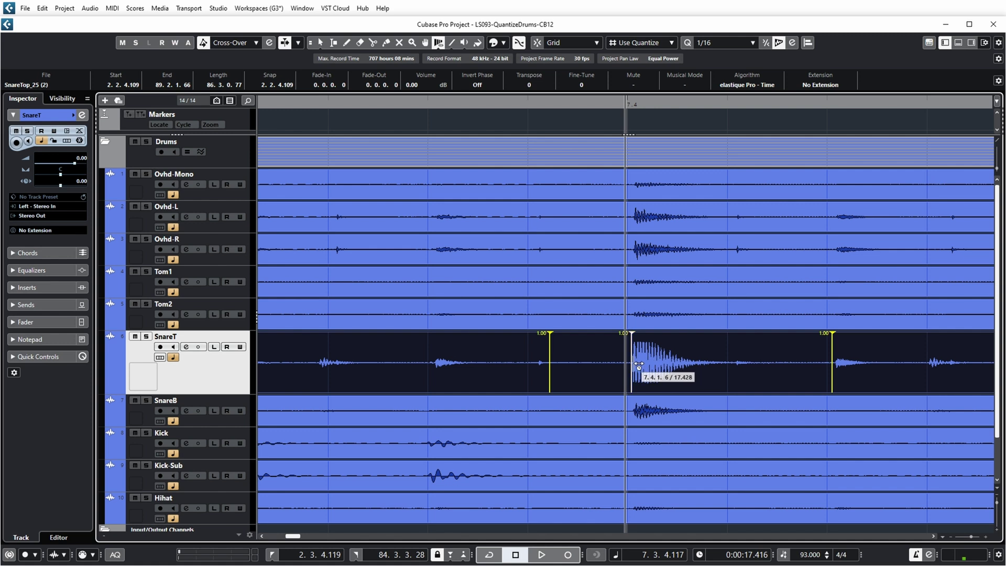
left_click_drag(636, 364, 630, 365)
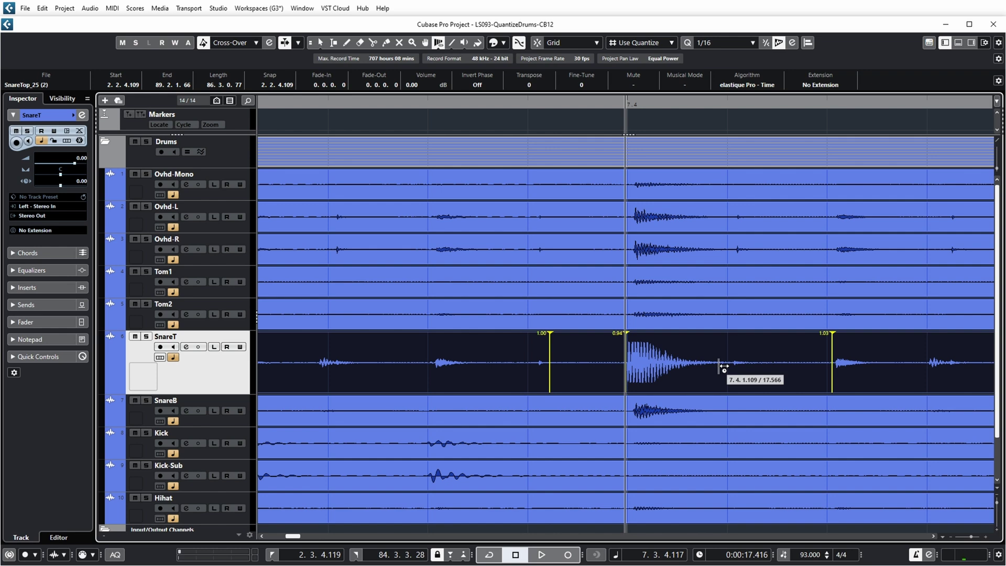
key("1")
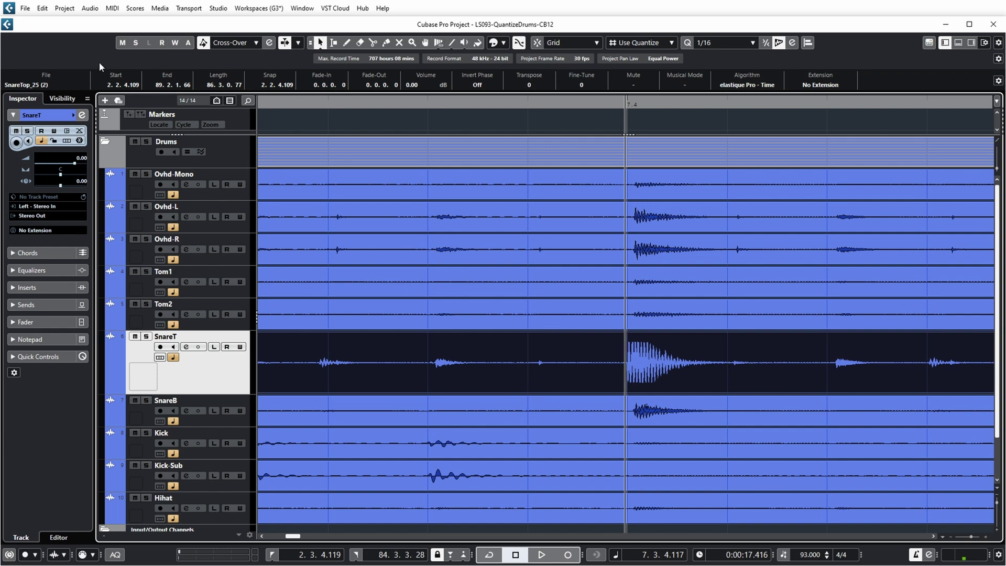
Step: Copy the warp markers from the selected SnareT event
left_click(90, 9)
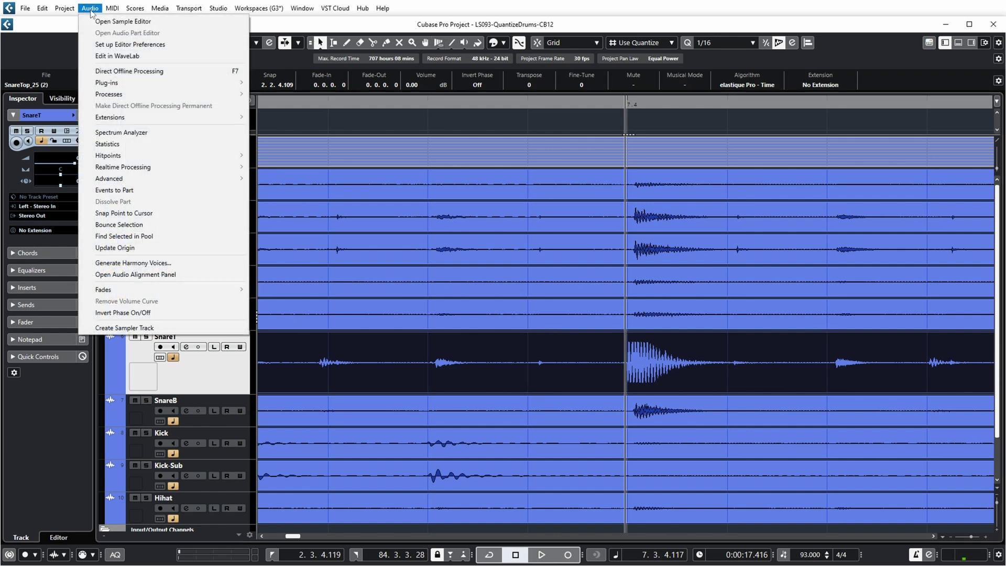
mouse_move(111, 179)
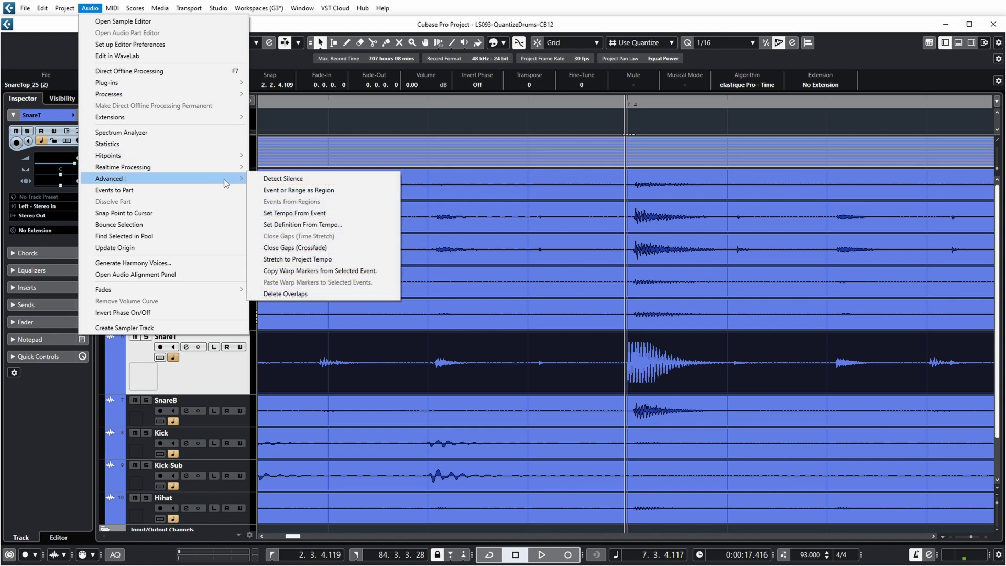
left_click(354, 271)
Step: Select the events on all drum tracks except SnareT and paste the copied warp markers to them
left_click(674, 188, "shift")
left_click(677, 218, "shift")
left_click(673, 249, "shift")
left_click(673, 278, "shift")
left_click(665, 316, "shift")
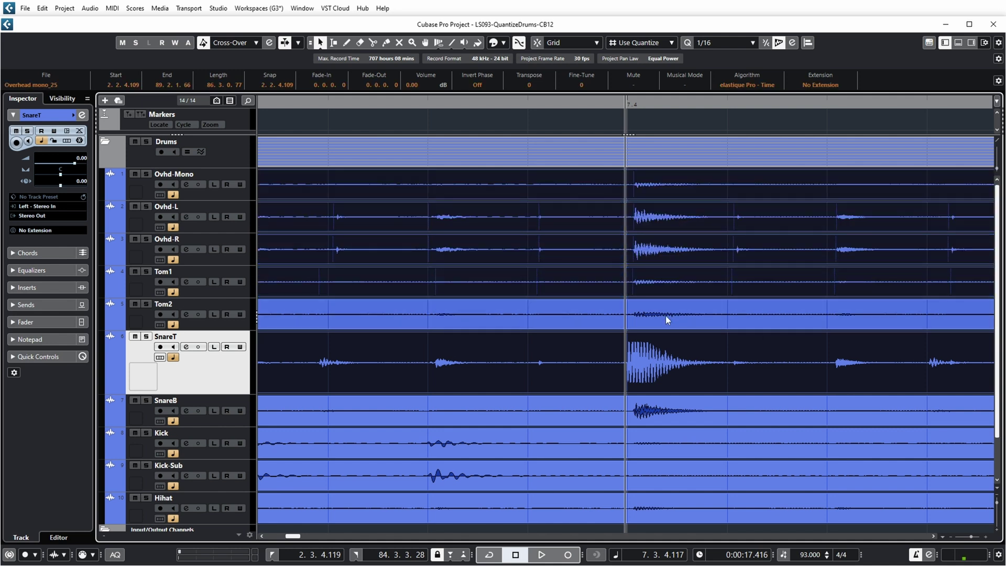
left_click(673, 365, "shift")
left_click(689, 401, "shift")
left_click(687, 449, "shift")
left_click(674, 487, "shift")
left_click(674, 507, "shift")
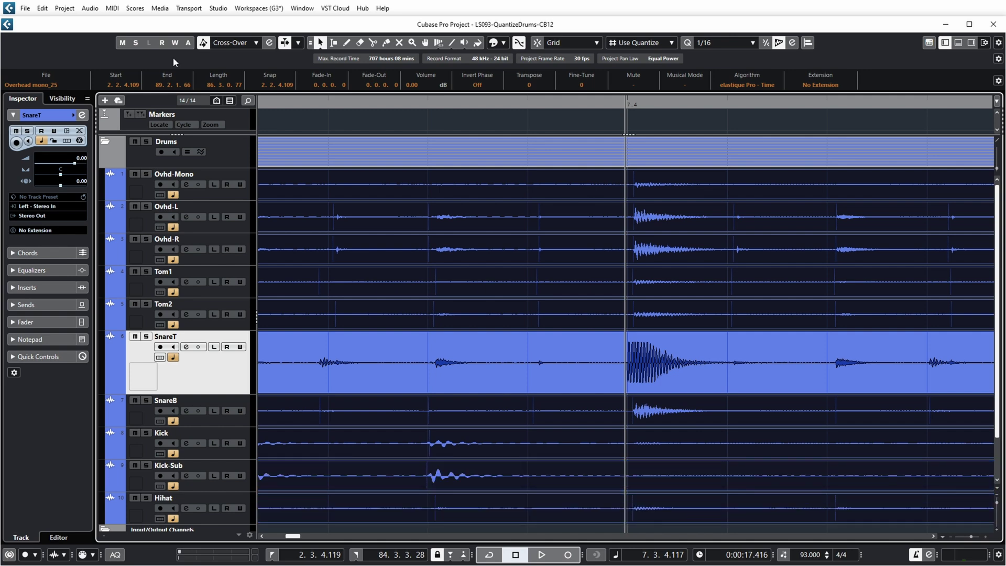
left_click(92, 11)
mouse_move(132, 179)
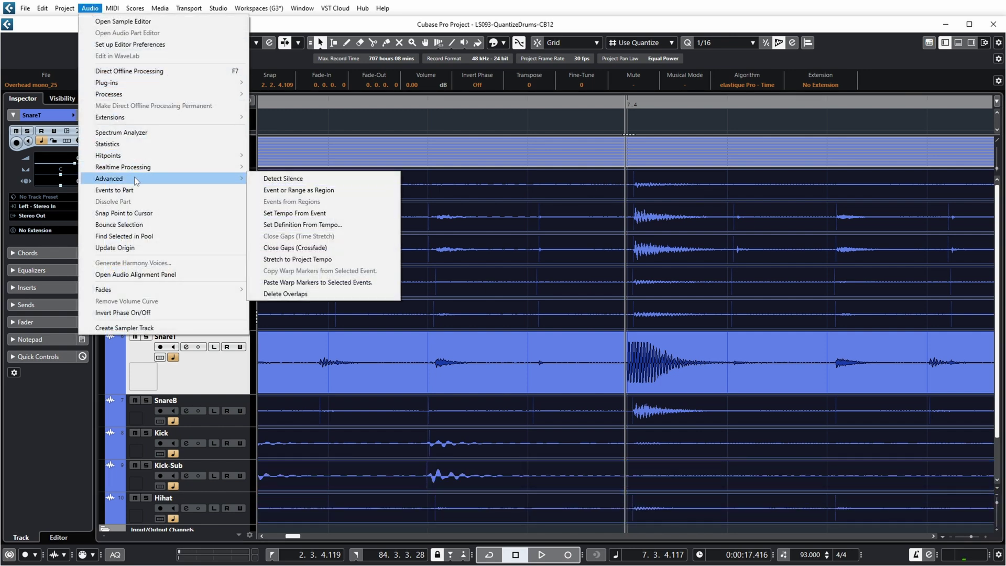
left_click(336, 284)
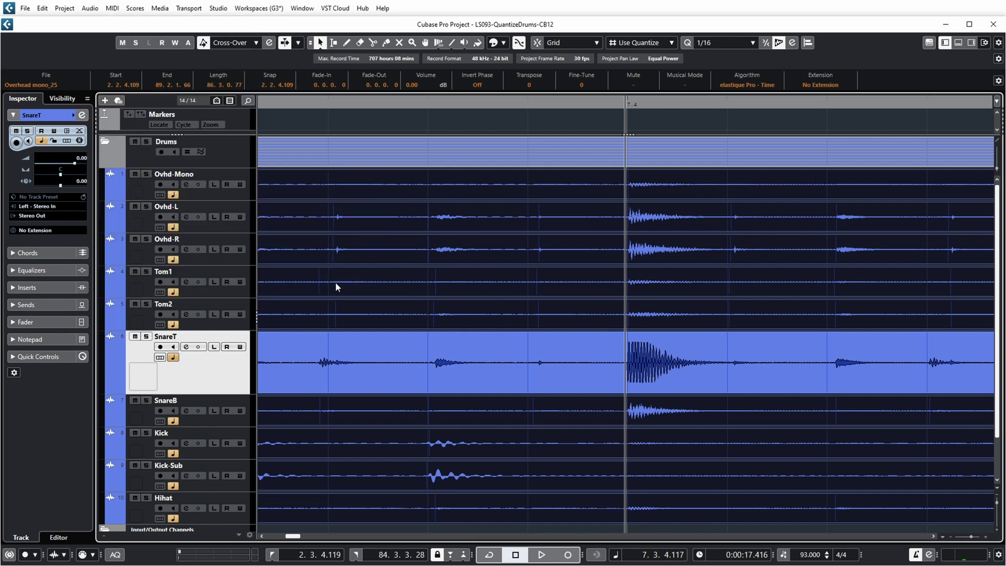